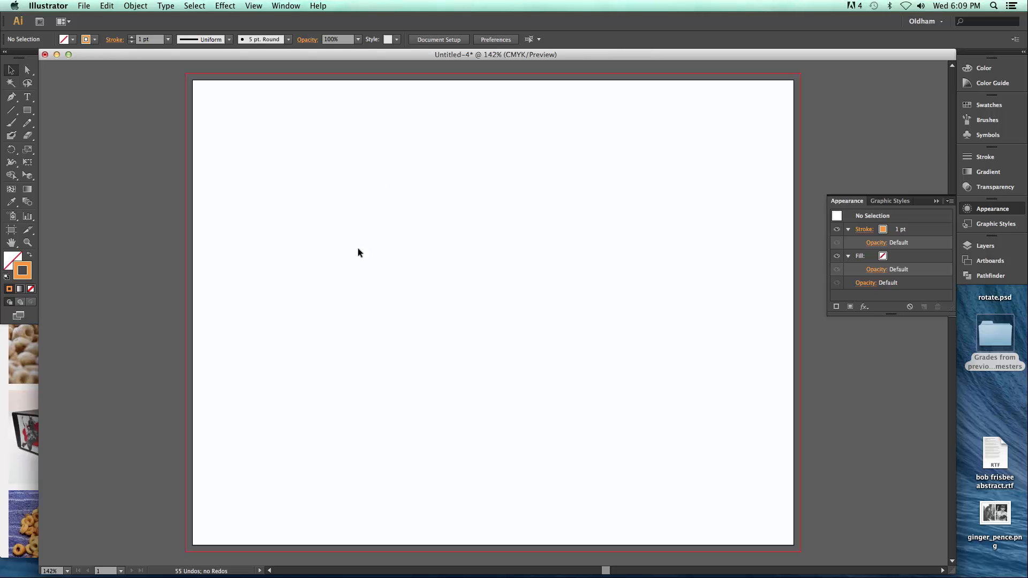
# Step: Draw a slanted line about 0.95 in wide and 3.81 in high on the artboard and collapse the Appearance panel
pyautogui.click(12, 111)
pyautogui.moveTo(380, 186); pyautogui.dragTo(432, 396)
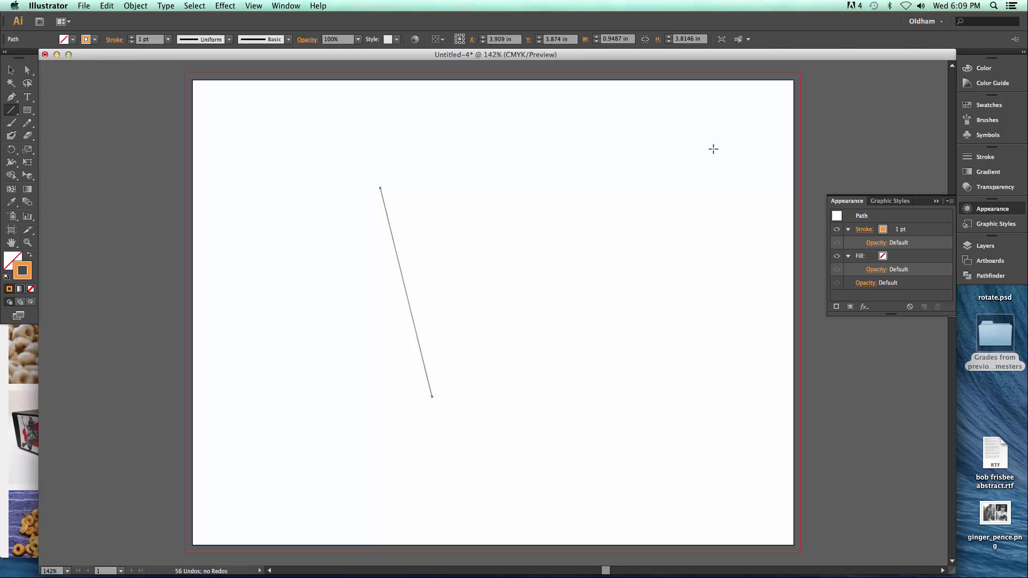
pyautogui.click(935, 202)
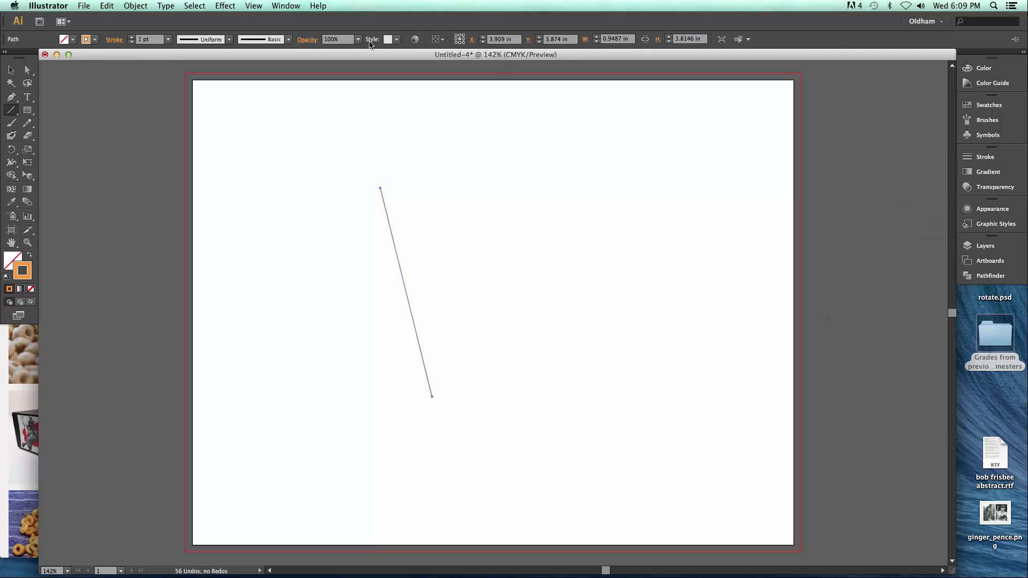
# Step: Start the 3D Revolve effect on the line with preview enabled and move its dialog closer to the artwork
pyautogui.click(227, 6)
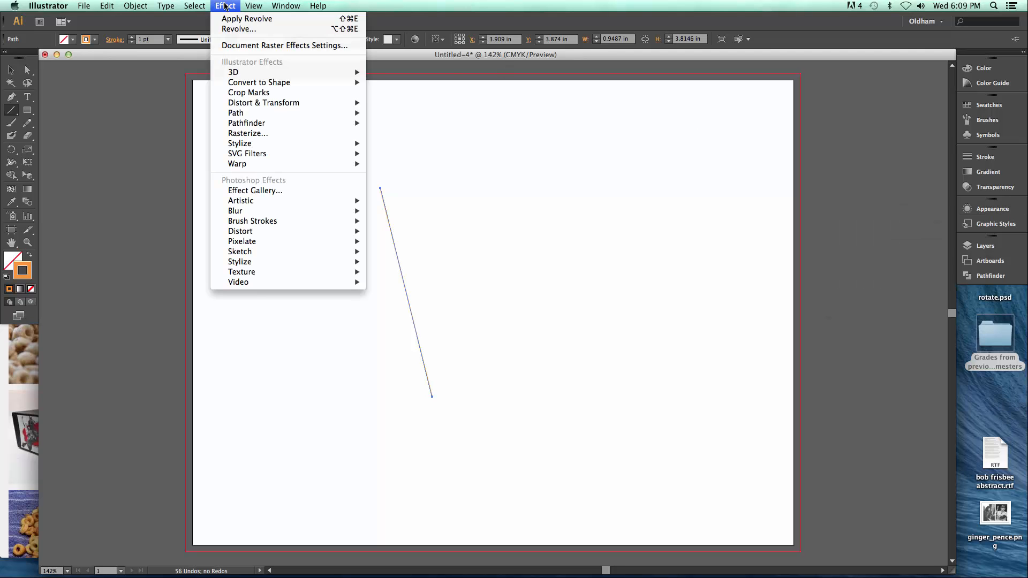
pyautogui.moveTo(241, 79)
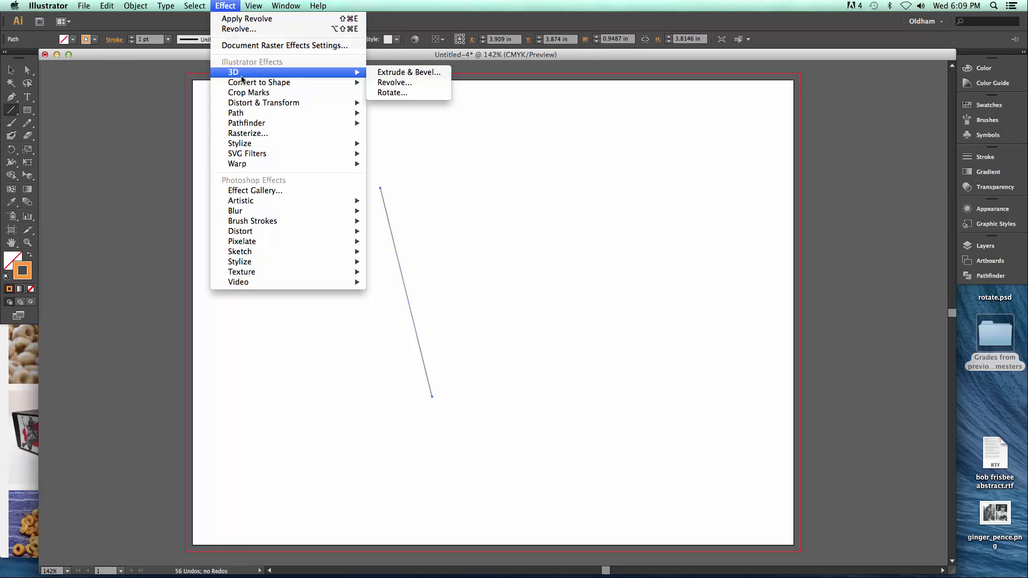
pyautogui.click(395, 86)
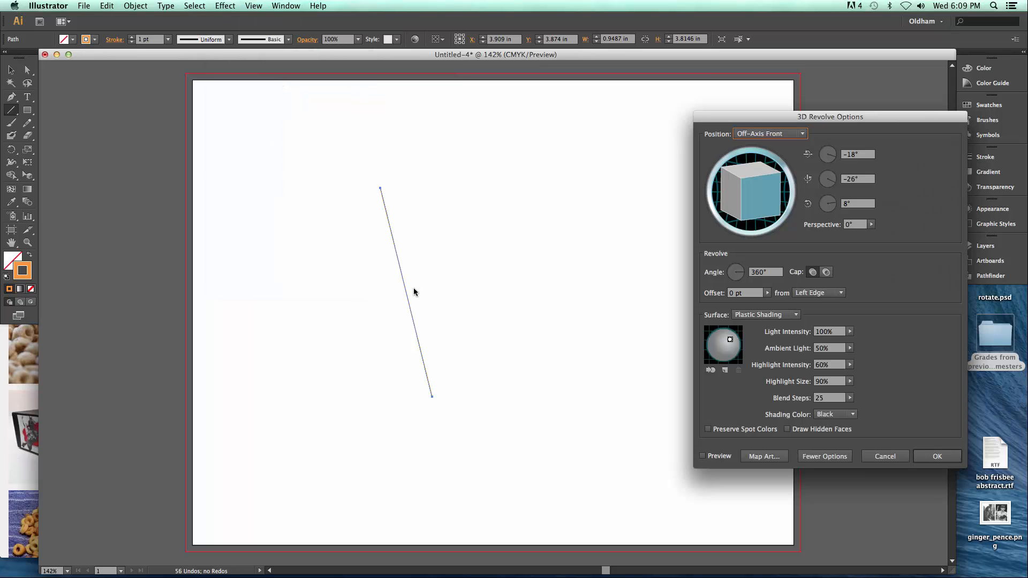
pyautogui.click(703, 457)
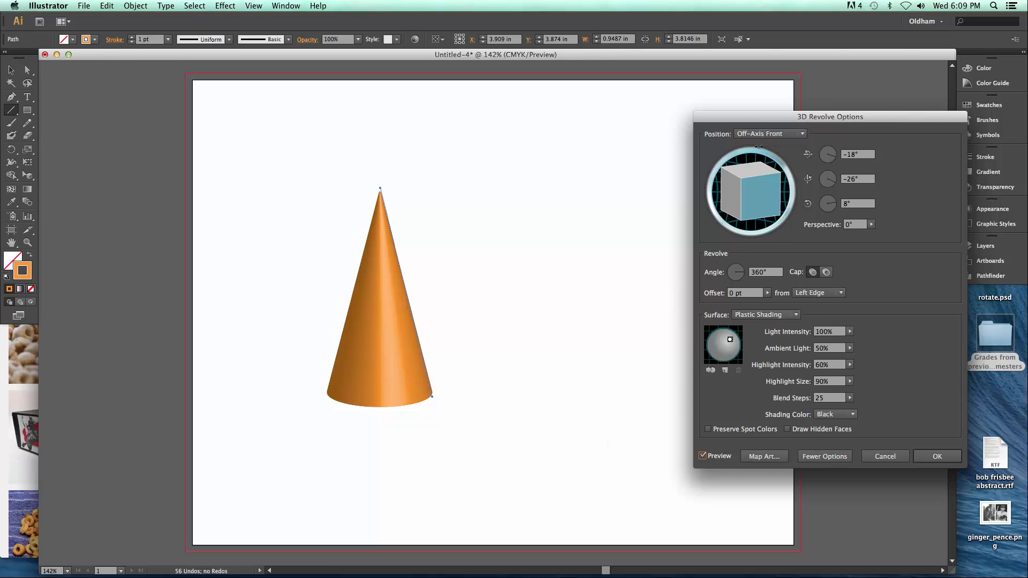
pyautogui.moveTo(760, 121); pyautogui.dragTo(653, 114)
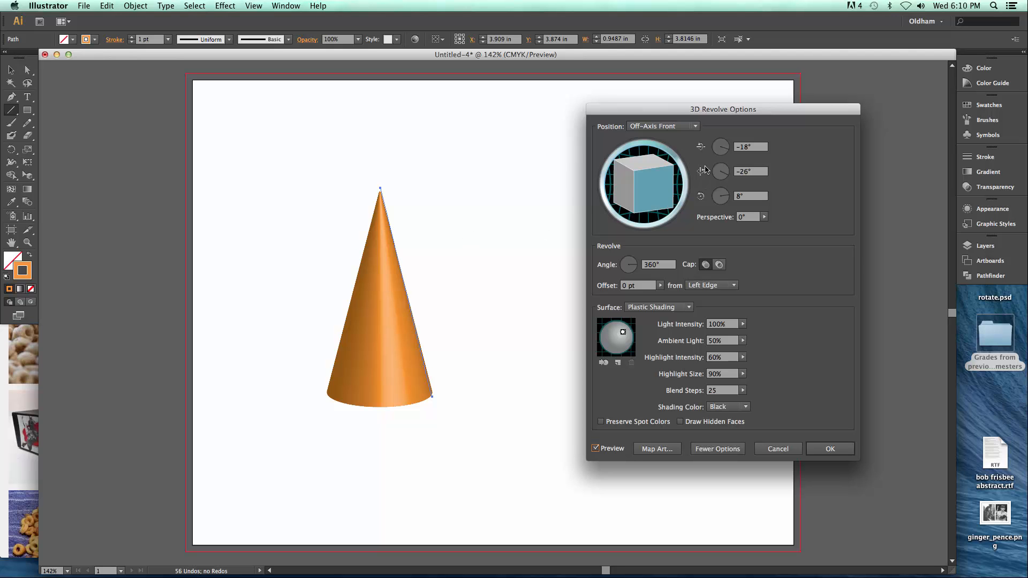
# Step: Rotate the revolved cone to a custom orientation of 37°, -5° and -20° so its open base faces forward
pyautogui.moveTo(637, 194); pyautogui.dragTo(633, 157)
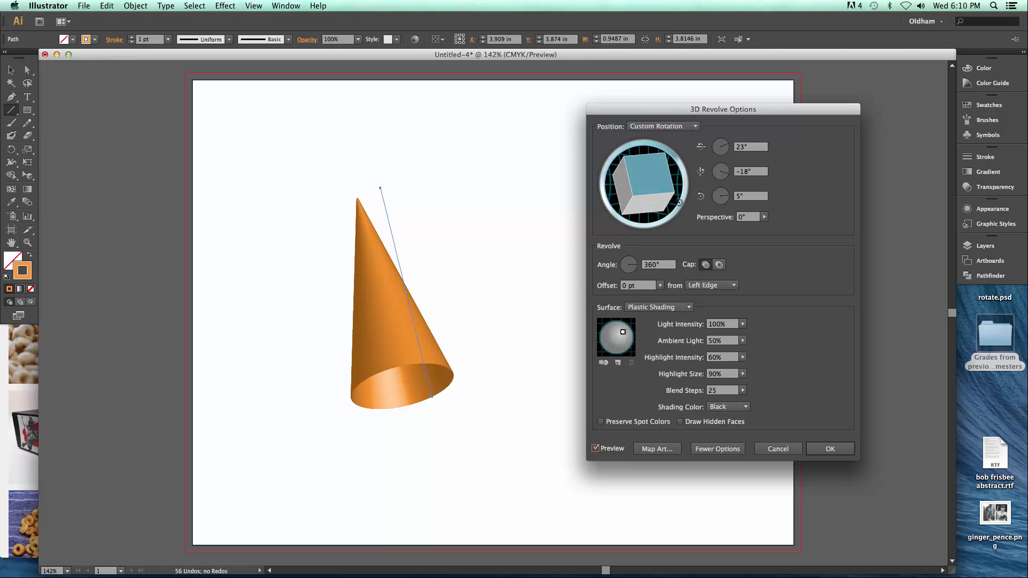
pyautogui.moveTo(670, 204); pyautogui.dragTo(657, 205)
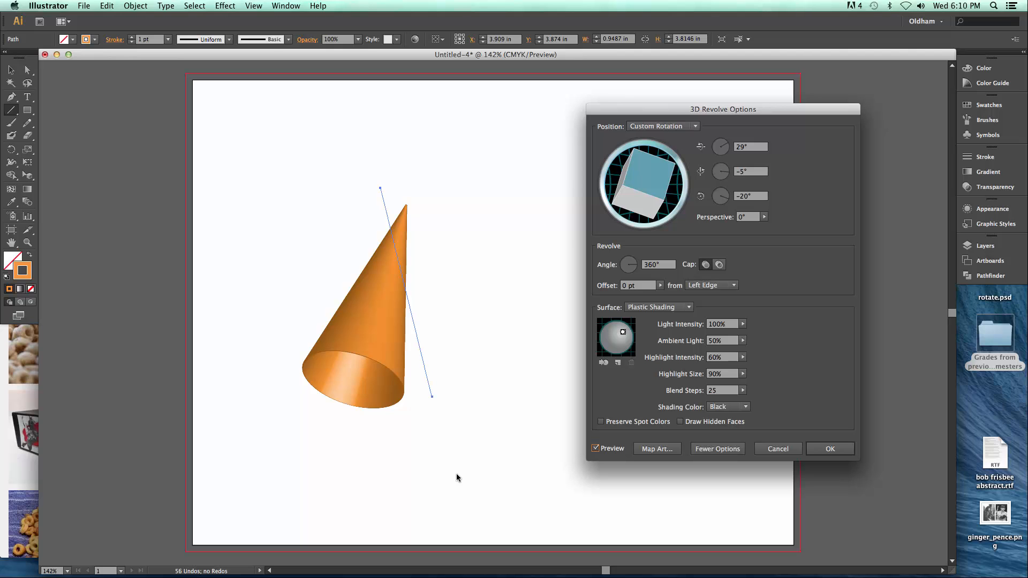
pyautogui.moveTo(637, 213); pyautogui.dragTo(638, 204)
# Step: Collapse and re-expand the extra revolve options and move the light to the upper left of the lighting sphere
pyautogui.click(716, 453)
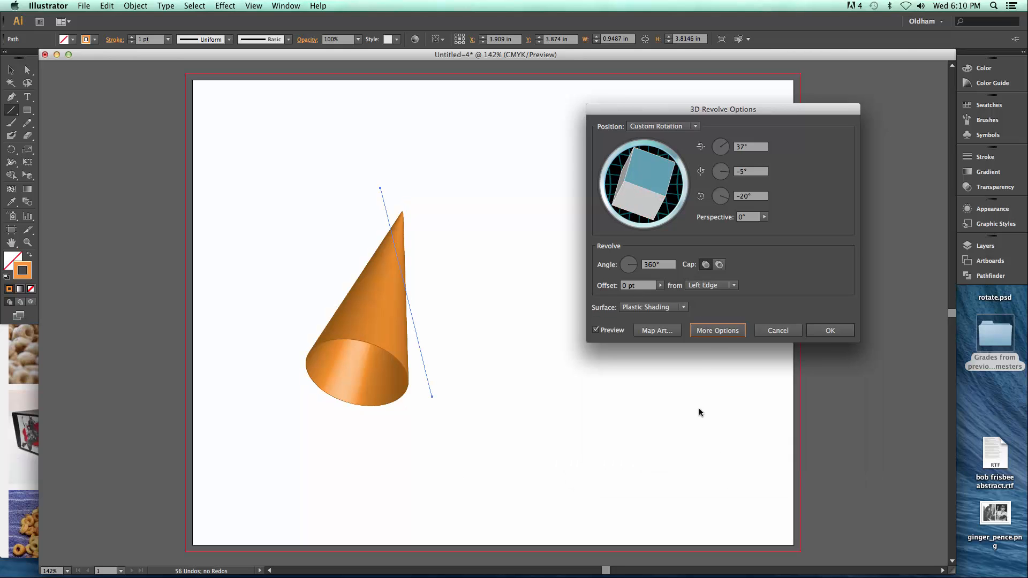
pyautogui.click(711, 334)
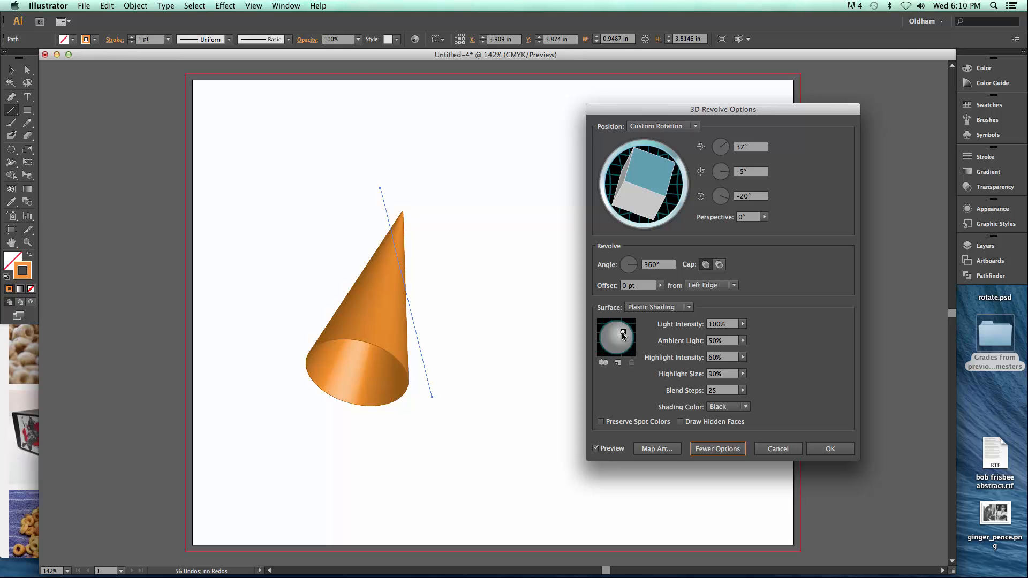
pyautogui.moveTo(625, 336)
pyautogui.mouseDown()
pyautogui.moveTo(612, 341)
pyautogui.moveTo(610, 327)
pyautogui.mouseUp()
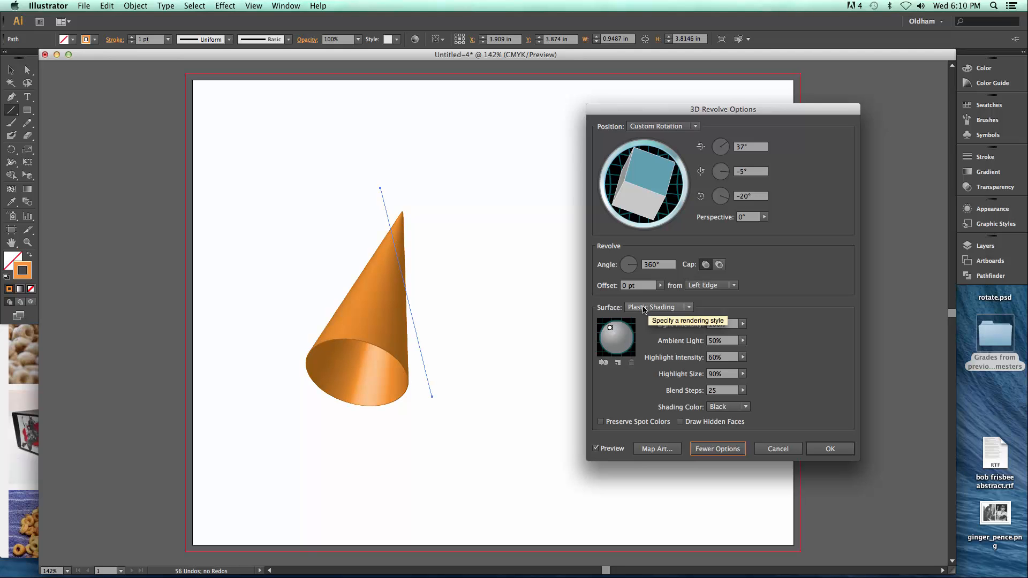
# Step: Try the Wireframe, No Shading and Diffuse Shading surfaces on the cone and return to Plastic Shading
pyautogui.click(690, 308)
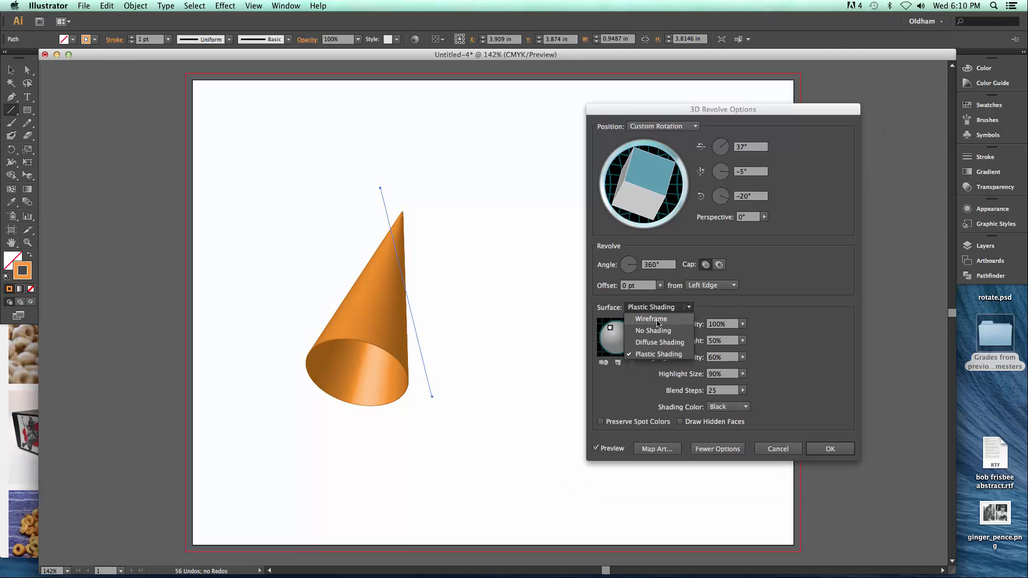
pyautogui.click(658, 322)
pyautogui.click(659, 308)
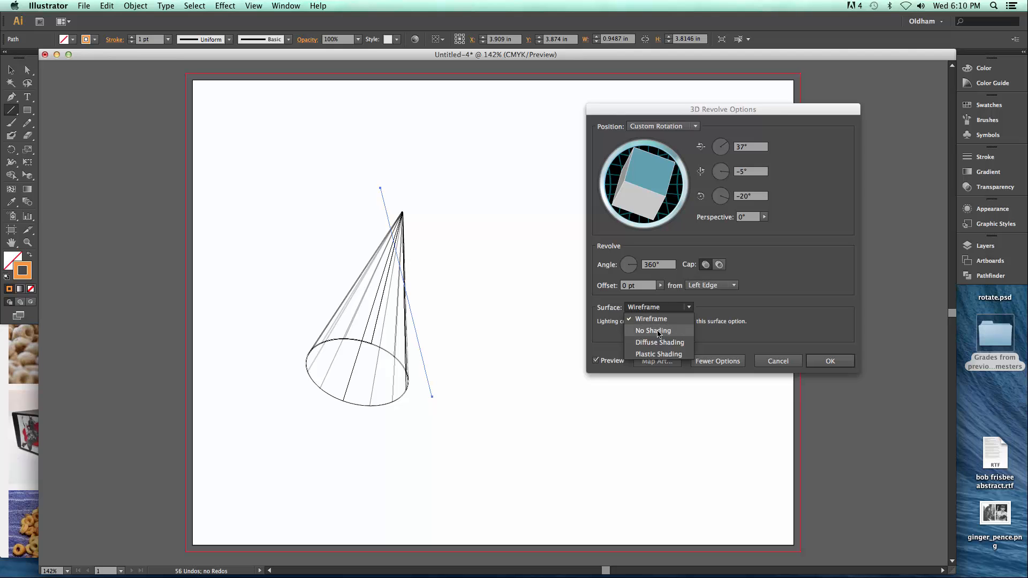
pyautogui.click(653, 331)
pyautogui.click(664, 307)
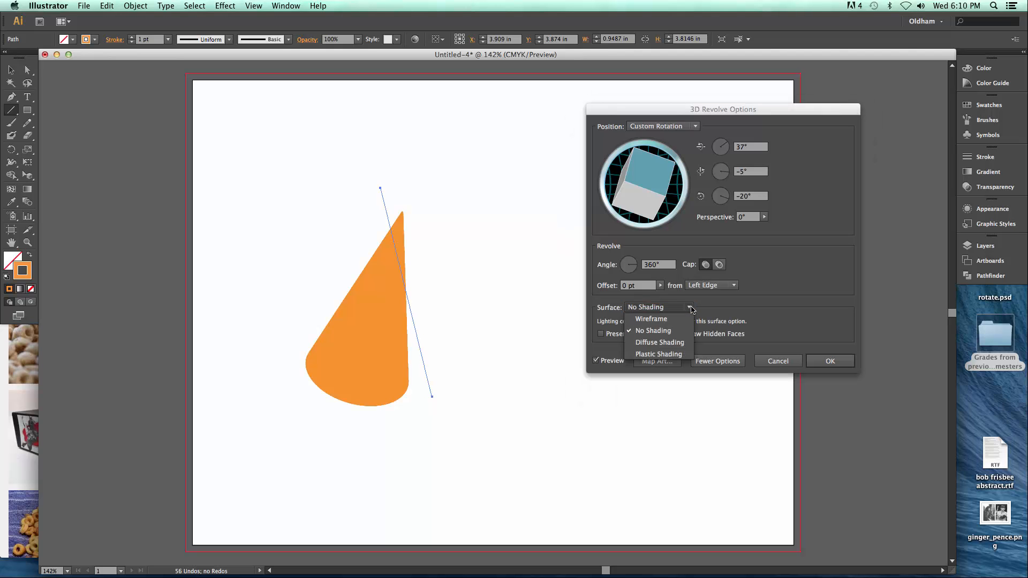
pyautogui.click(655, 344)
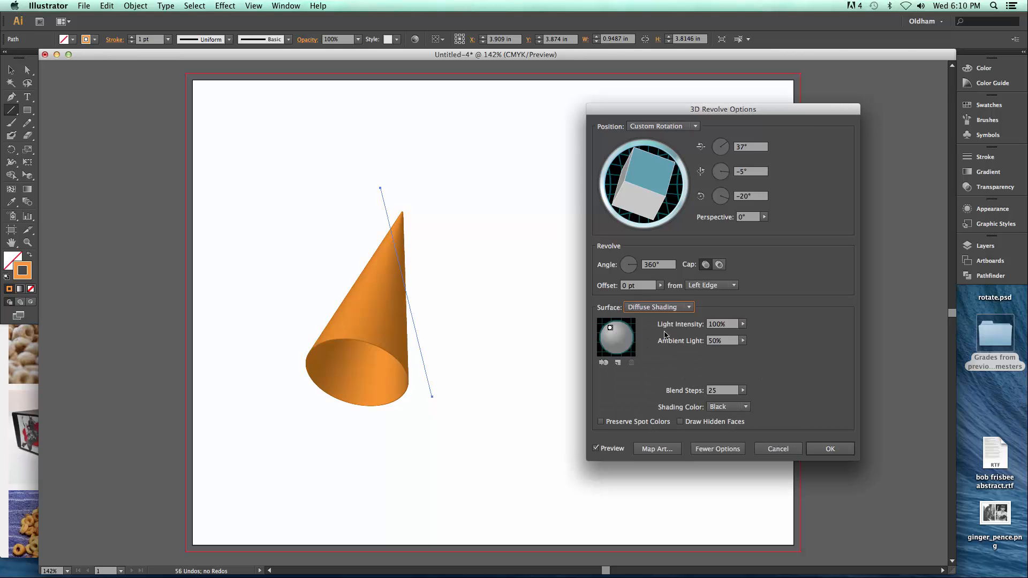
pyautogui.click(690, 311)
pyautogui.click(656, 355)
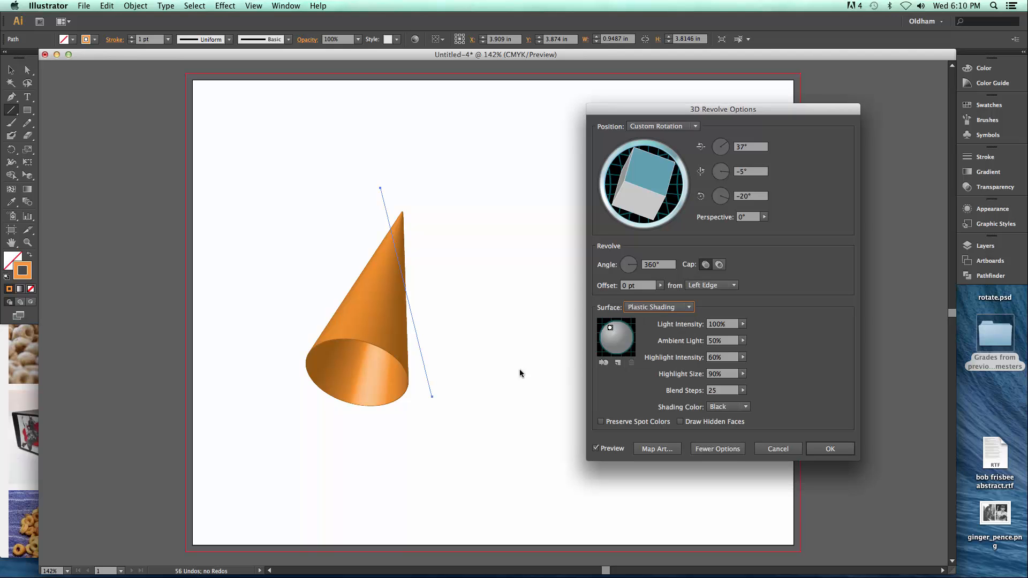
# Step: Send the selected light behind the cone and move it to the left edge of the lighting sphere
pyautogui.click(604, 364)
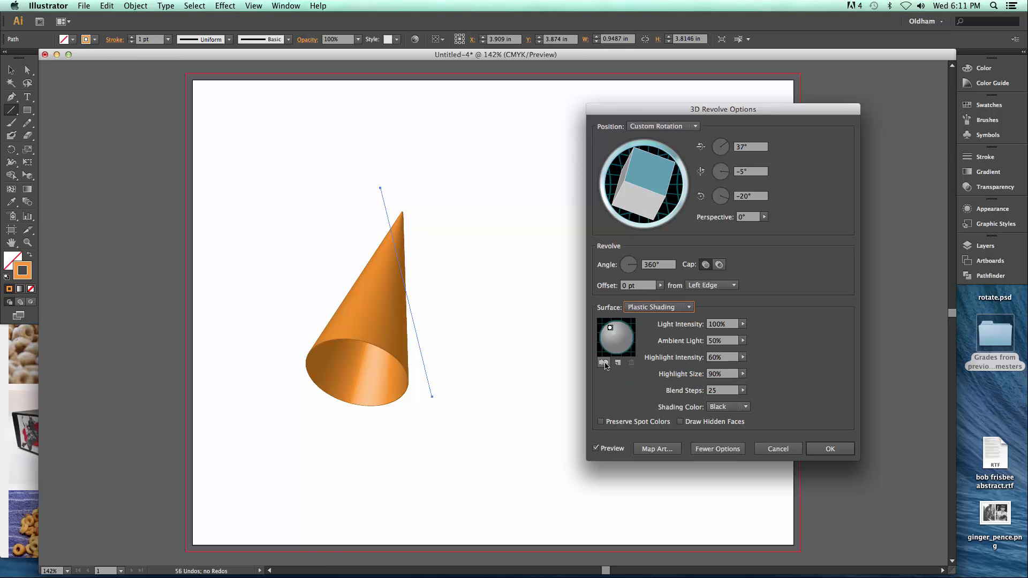
pyautogui.press('alt')
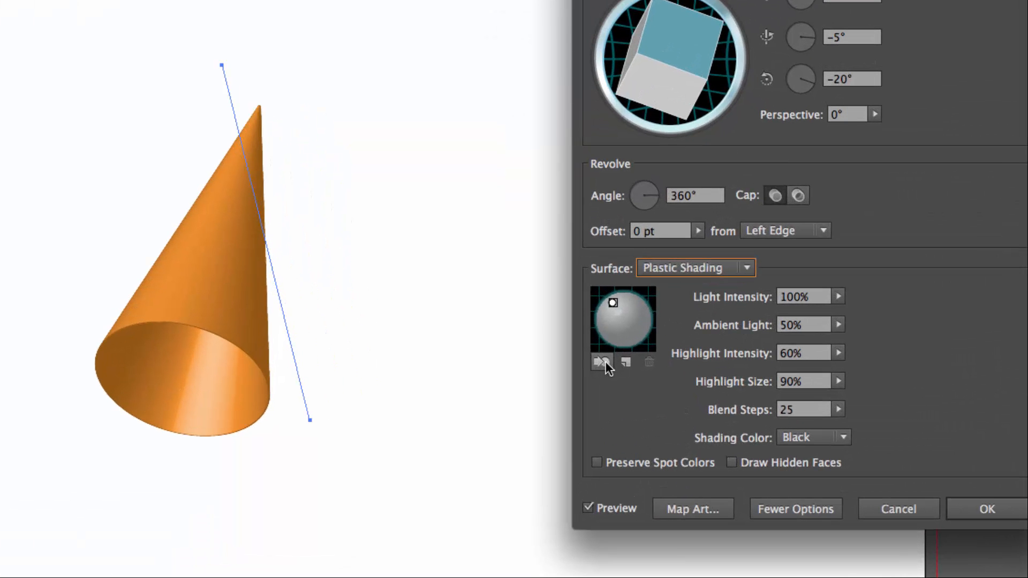
pyautogui.click(605, 362)
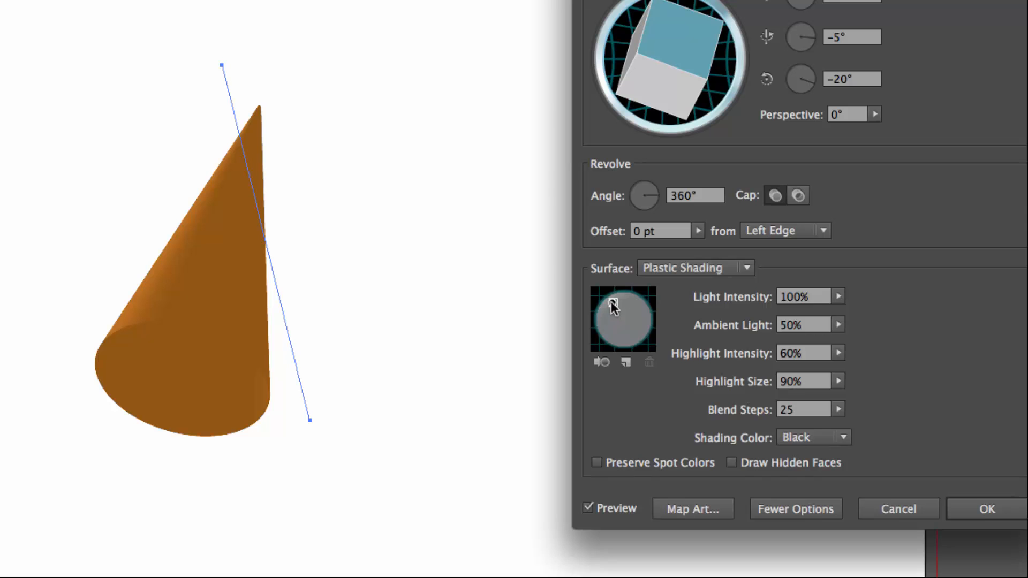
pyautogui.moveTo(611, 307)
pyautogui.mouseDown()
pyautogui.moveTo(598, 336)
pyautogui.moveTo(592, 303)
pyautogui.moveTo(601, 306)
pyautogui.mouseUp()
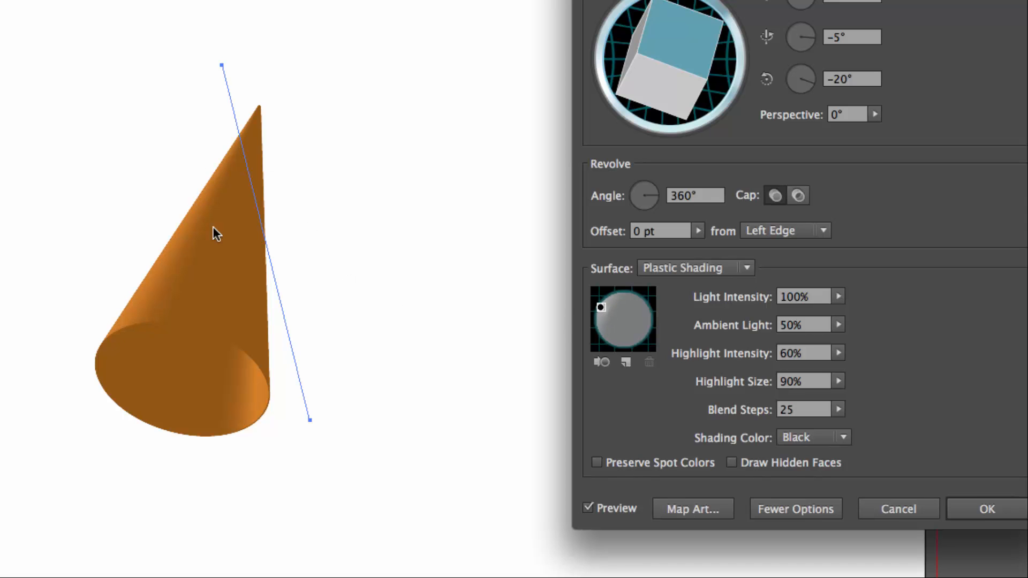
# Step: Add a second light, send it behind the cone and place it at the right edge of the lighting sphere
pyautogui.click(626, 363)
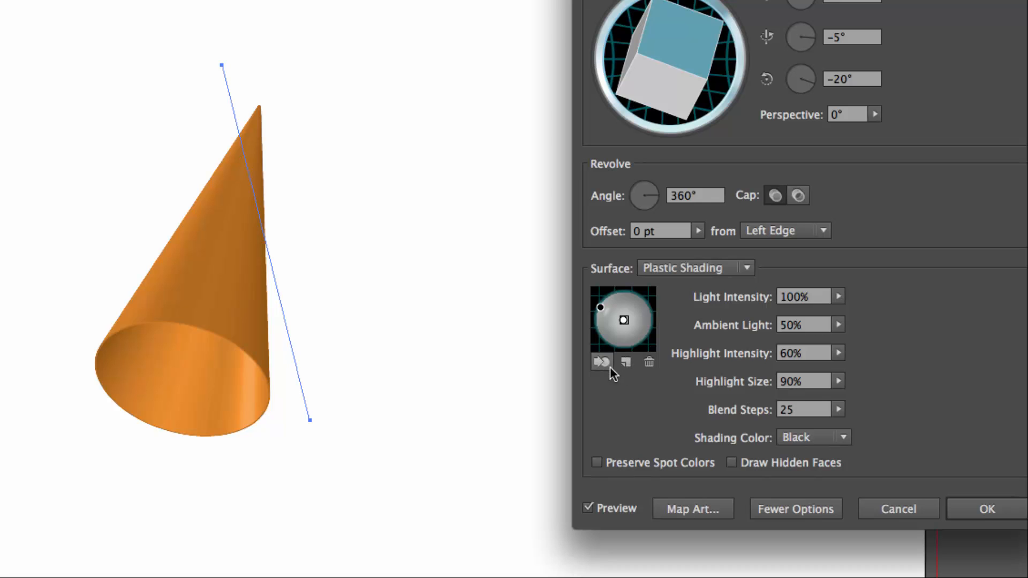
pyautogui.click(606, 363)
pyautogui.moveTo(623, 320); pyautogui.dragTo(651, 323)
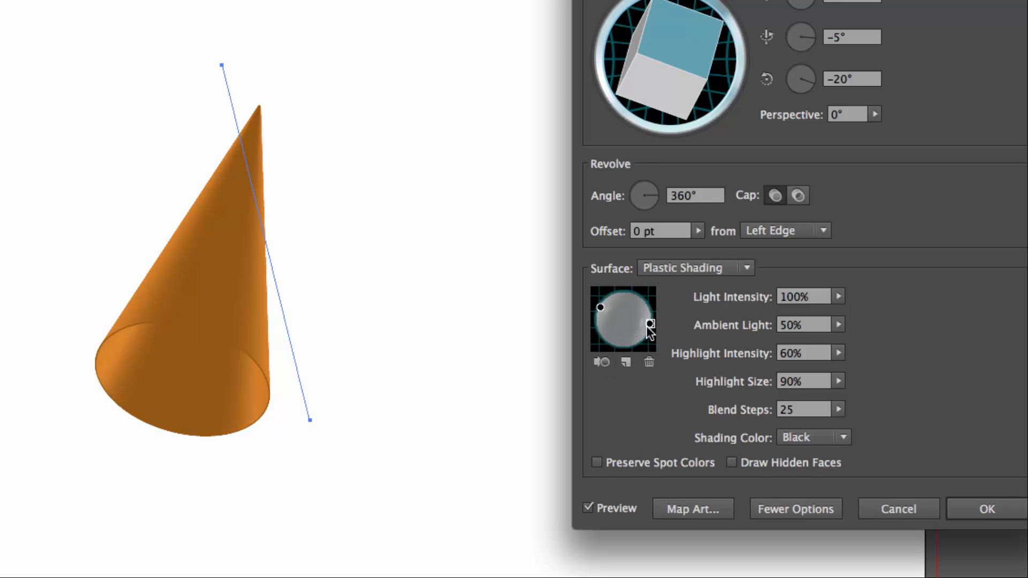
# Step: Add a third light at the upper right of the lighting sphere and shift the left back light slightly lower
pyautogui.click(625, 362)
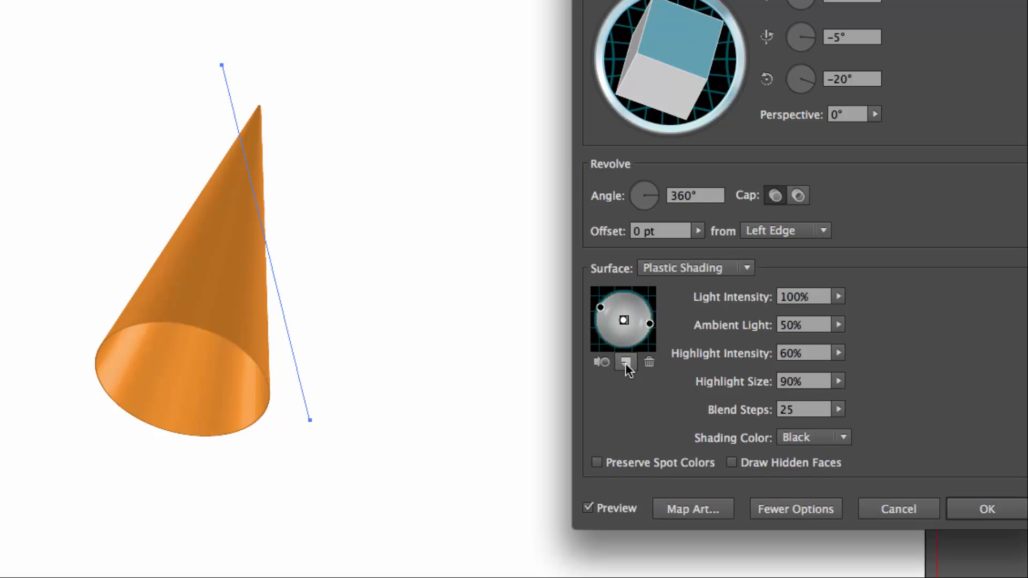
pyautogui.moveTo(623, 321); pyautogui.dragTo(626, 297)
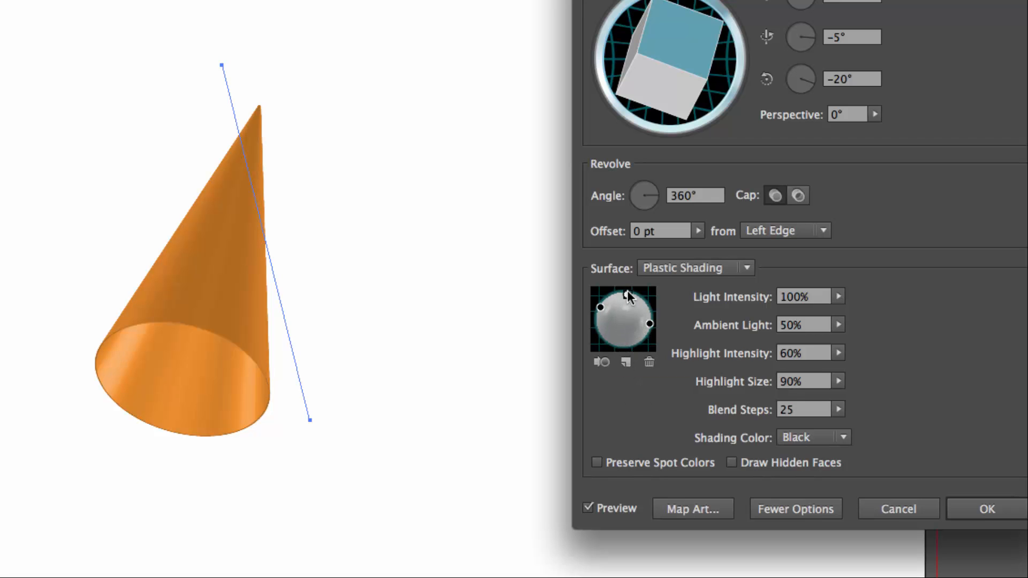
pyautogui.click(600, 309)
pyautogui.moveTo(599, 312); pyautogui.dragTo(597, 319)
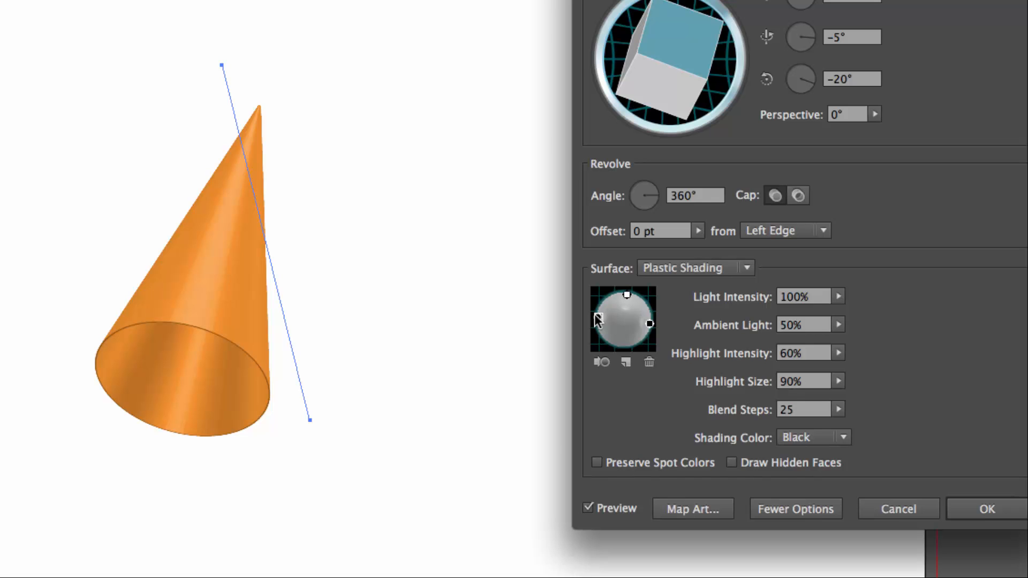
pyautogui.moveTo(627, 295); pyautogui.dragTo(635, 306)
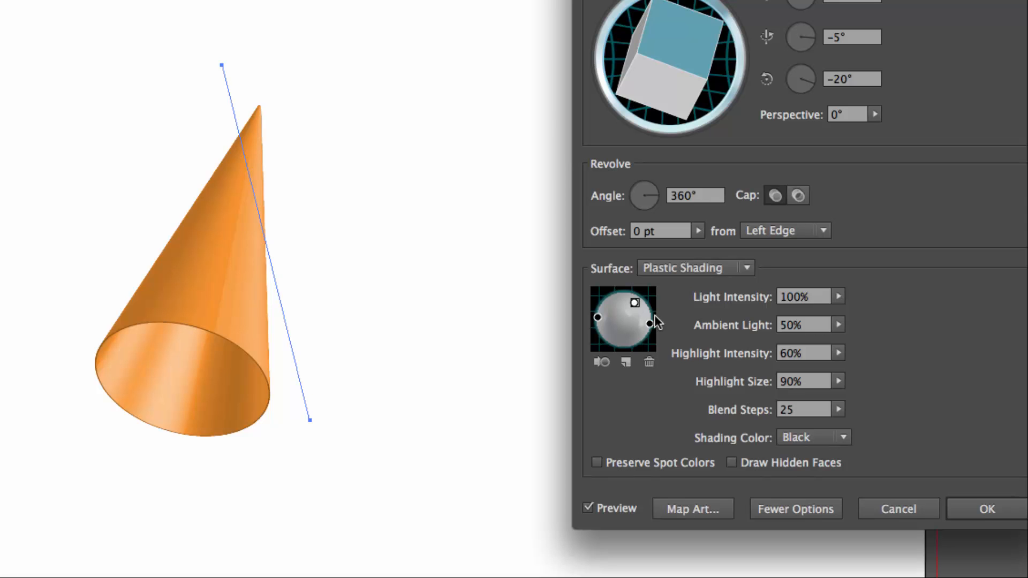
# Step: Set the light intensity to 77% and the ambient light to 14%
pyautogui.click(837, 298)
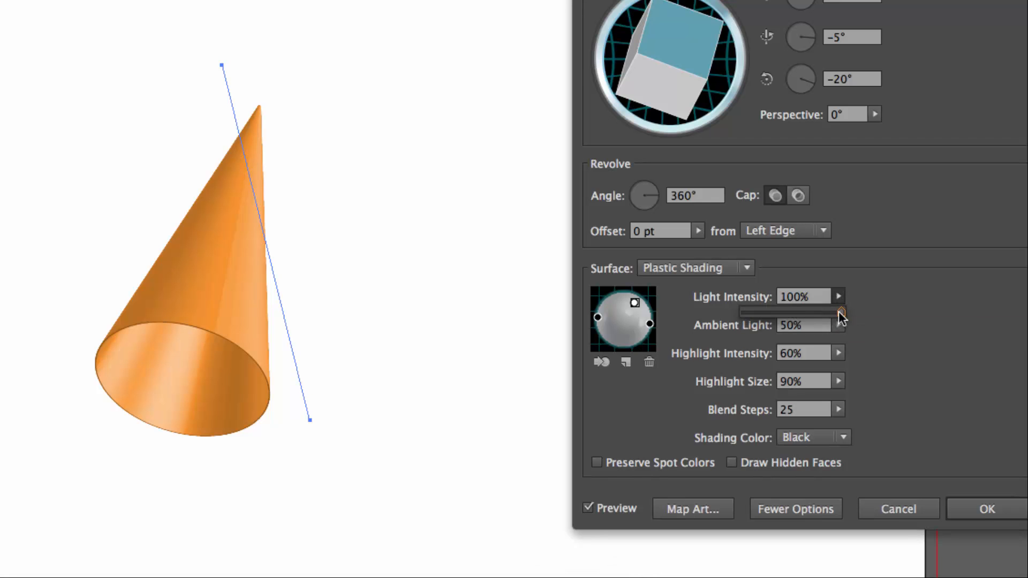
pyautogui.moveTo(839, 313)
pyautogui.mouseDown()
pyautogui.moveTo(744, 340)
pyautogui.moveTo(783, 340)
pyautogui.moveTo(757, 341)
pyautogui.mouseUp()
pyautogui.click(838, 324)
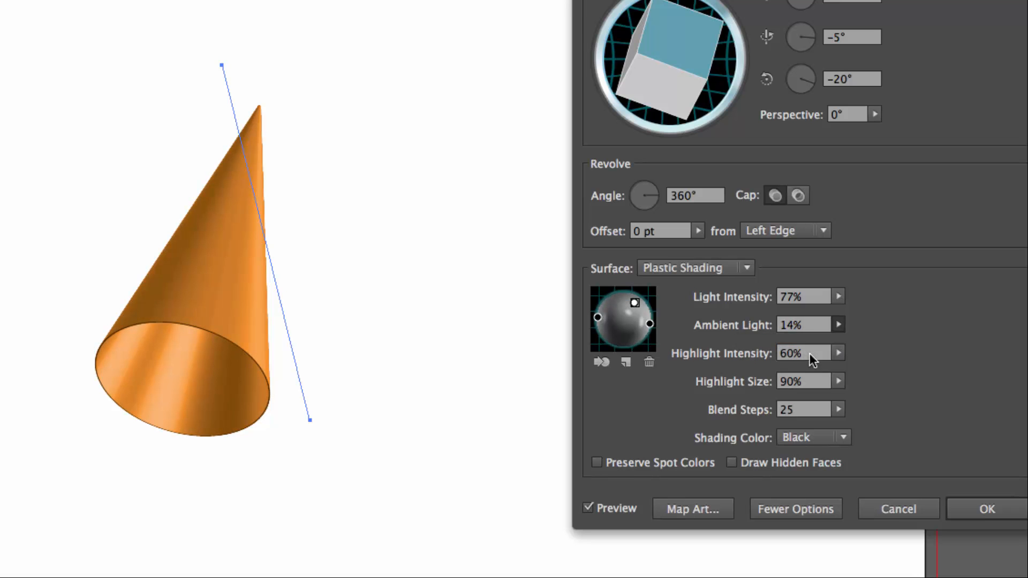
# Step: Set the highlight intensity to 53% and the highlight size to 53%
pyautogui.click(839, 353)
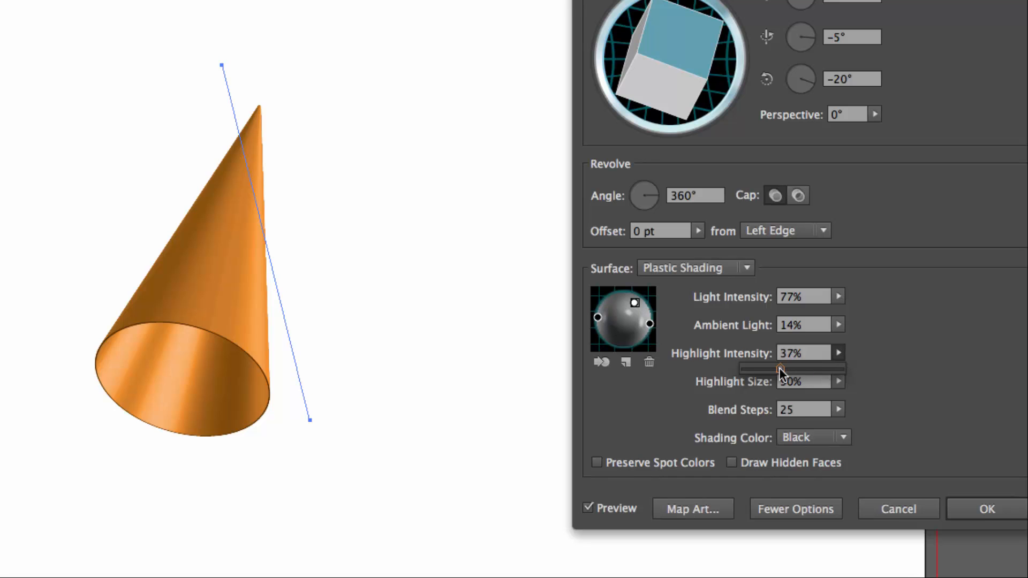
pyautogui.moveTo(769, 367)
pyautogui.mouseDown()
pyautogui.moveTo(750, 365)
pyautogui.moveTo(795, 365)
pyautogui.mouseUp()
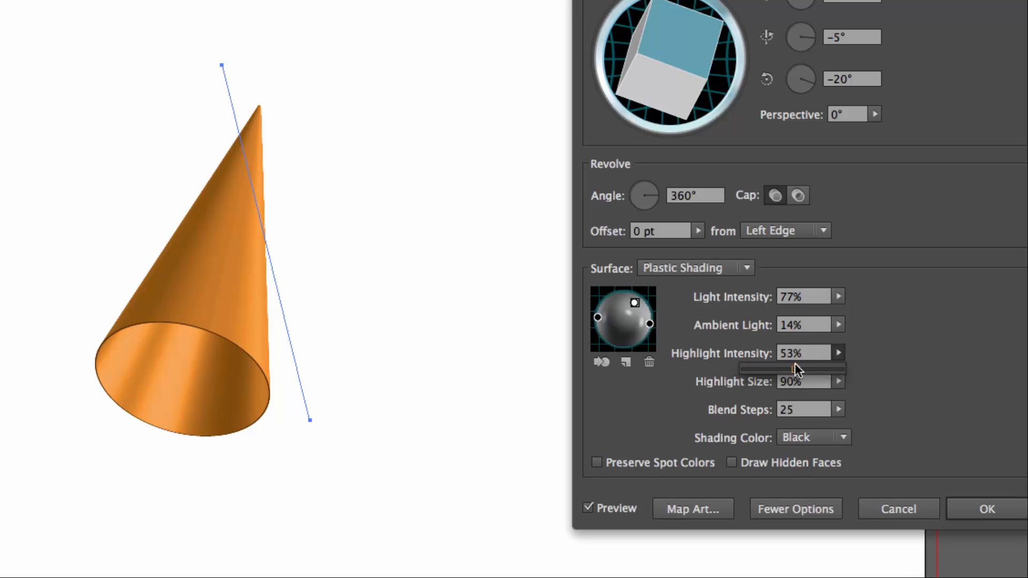
pyautogui.click(838, 381)
pyautogui.moveTo(830, 396); pyautogui.dragTo(796, 397)
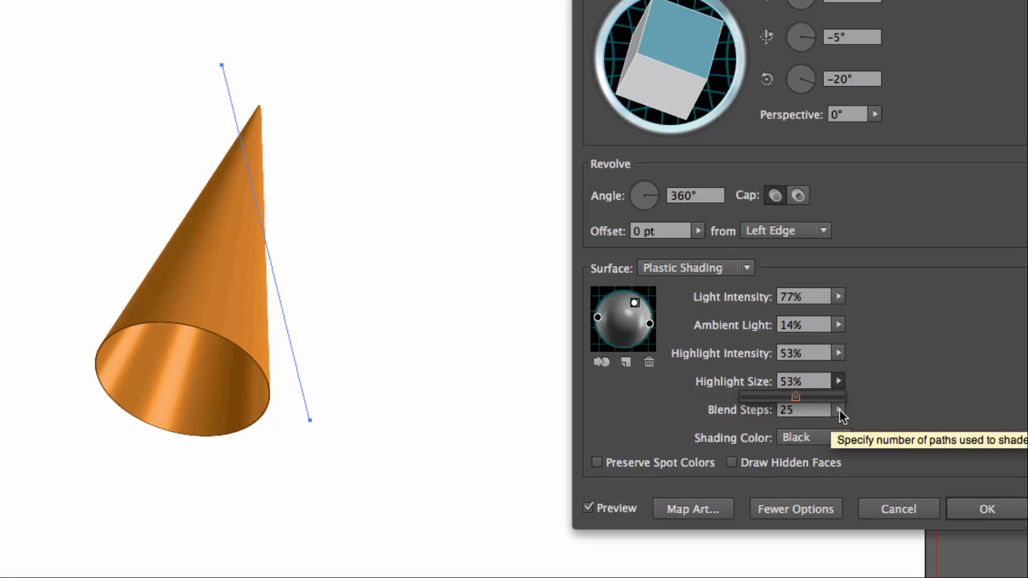
# Step: Set the cone's shading color to None
pyautogui.click(838, 409)
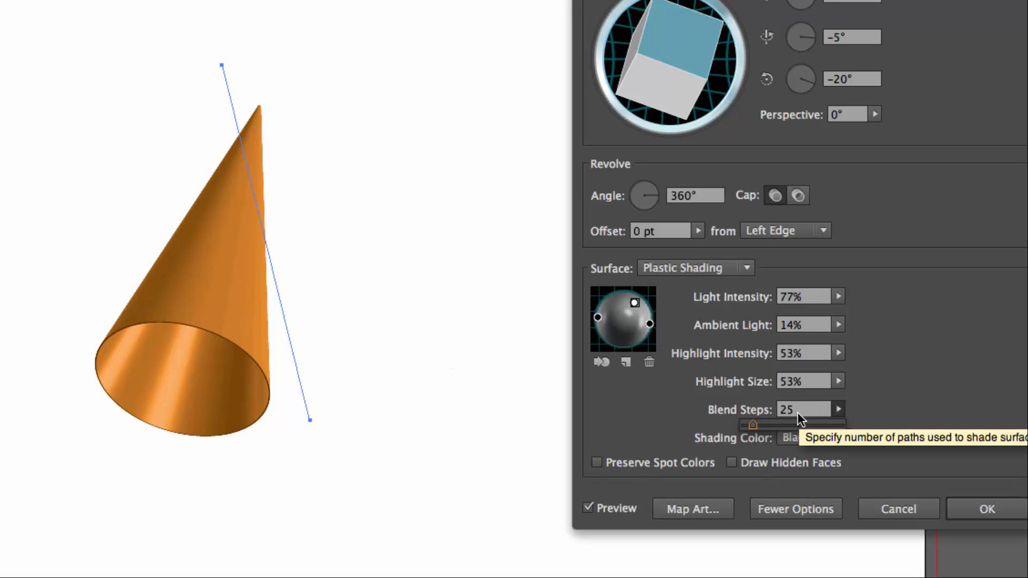
pyautogui.click(862, 403)
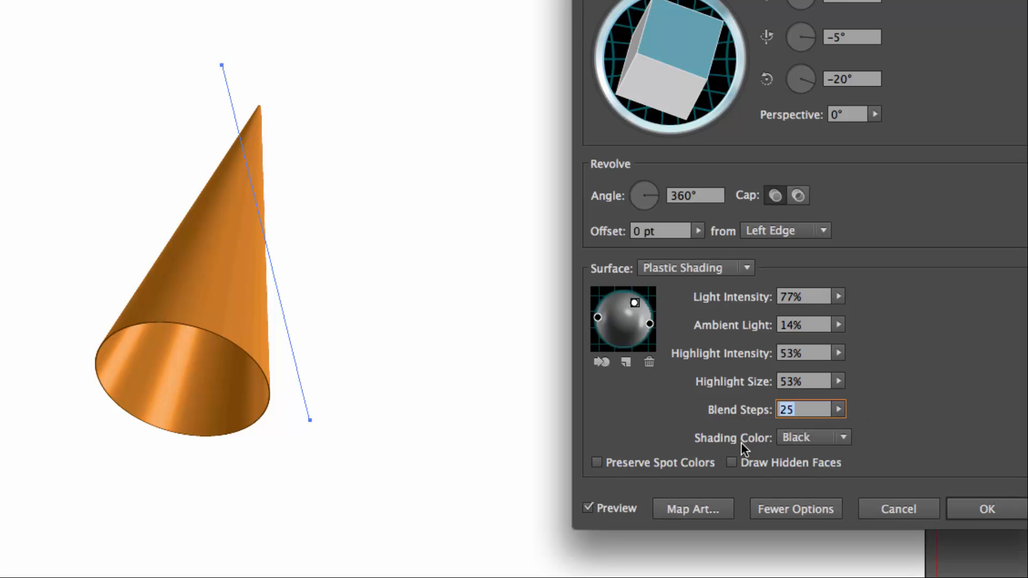
pyautogui.click(842, 437)
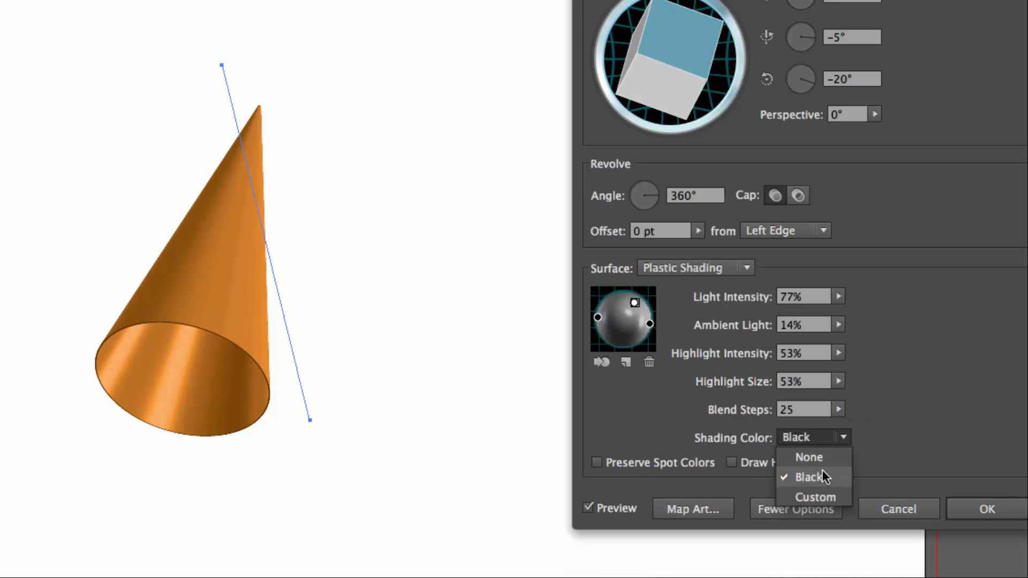
pyautogui.click(811, 458)
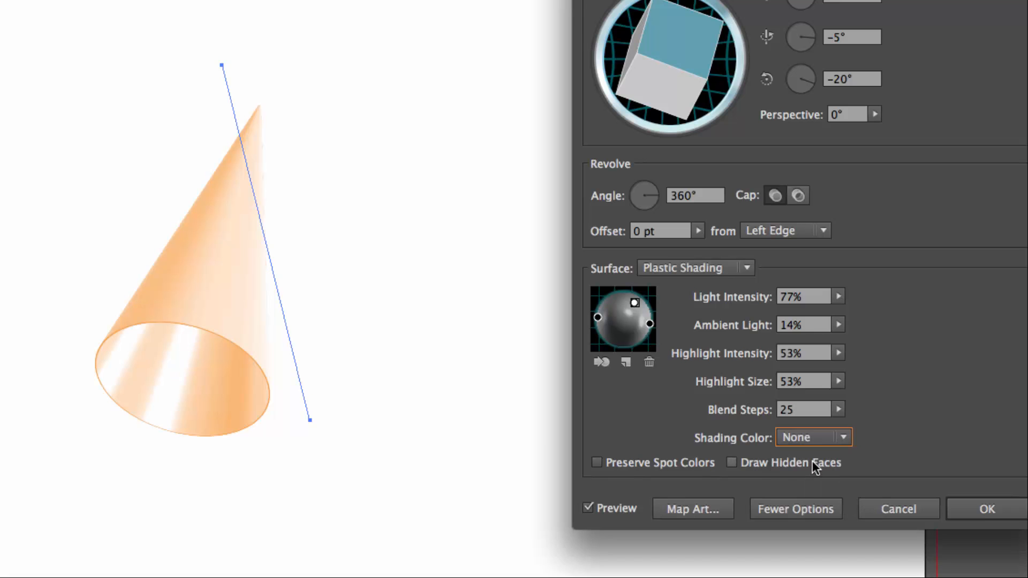
# Step: Switch the shading color to Custom and pick a dark red, 6d1920
pyautogui.click(842, 438)
pyautogui.click(821, 491)
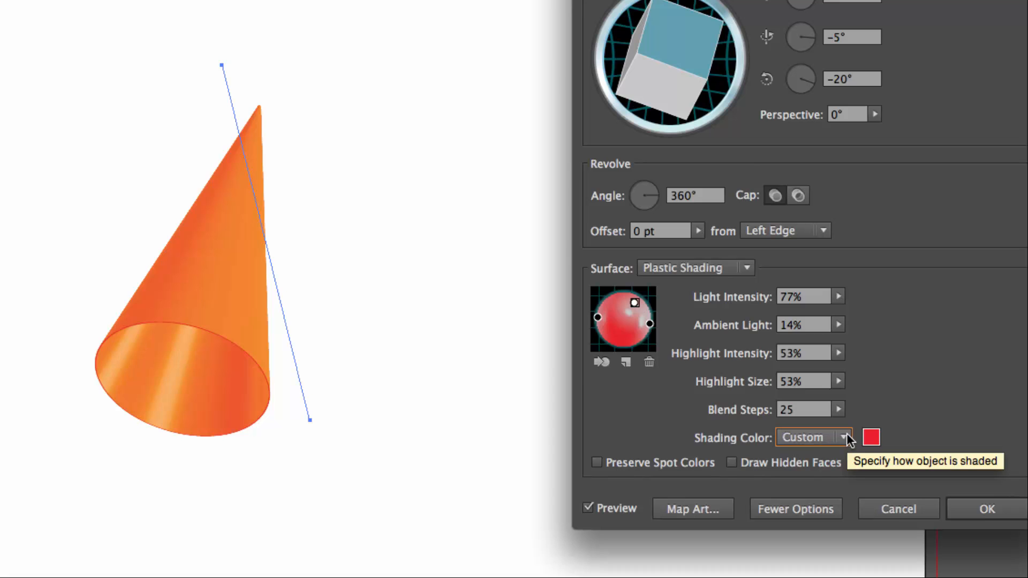
pyautogui.click(871, 439)
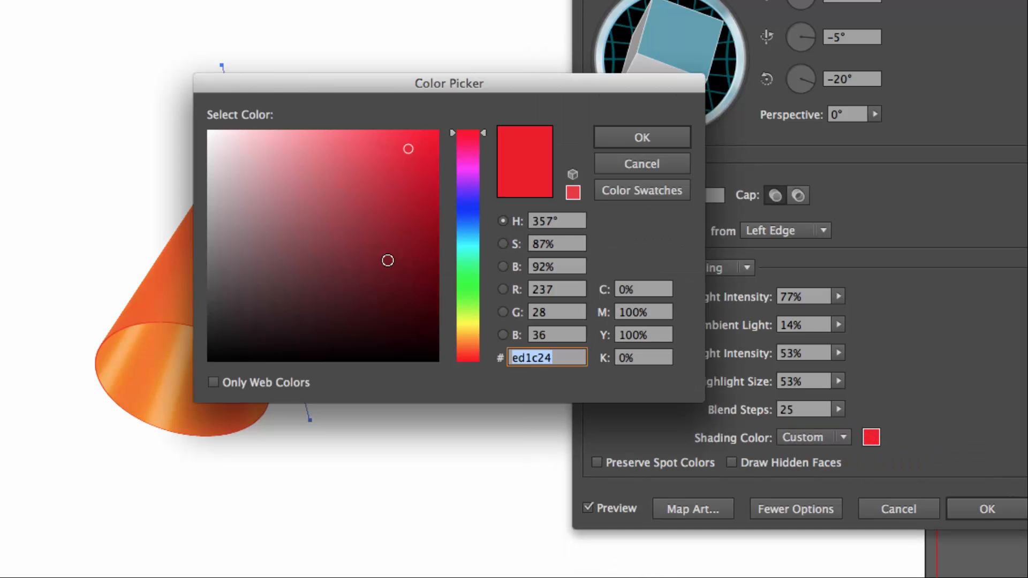
pyautogui.click(385, 262)
pyautogui.click(626, 136)
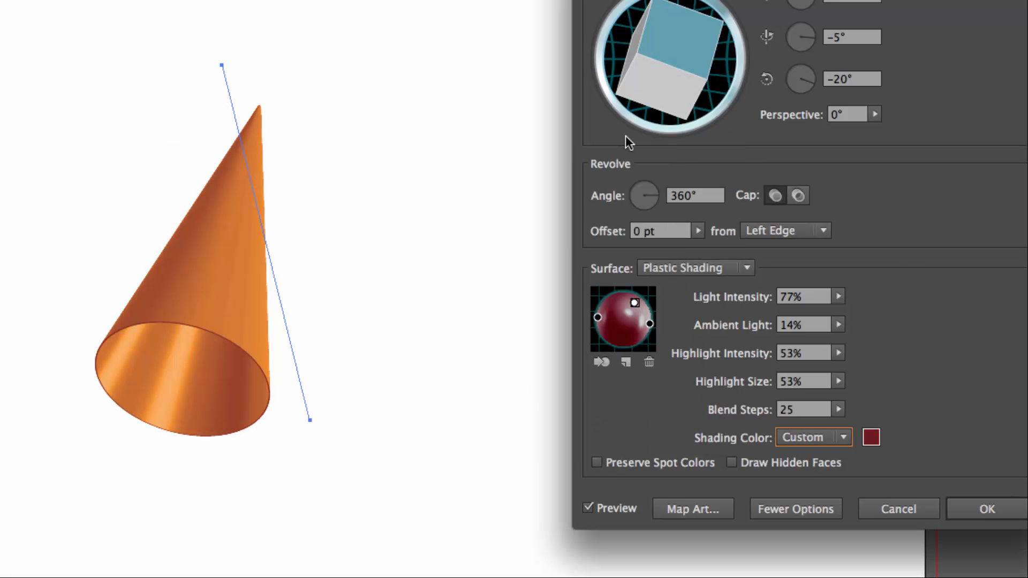
# Step: Change the custom shading color to purple and set the shading color back to Black
pyautogui.click(871, 438)
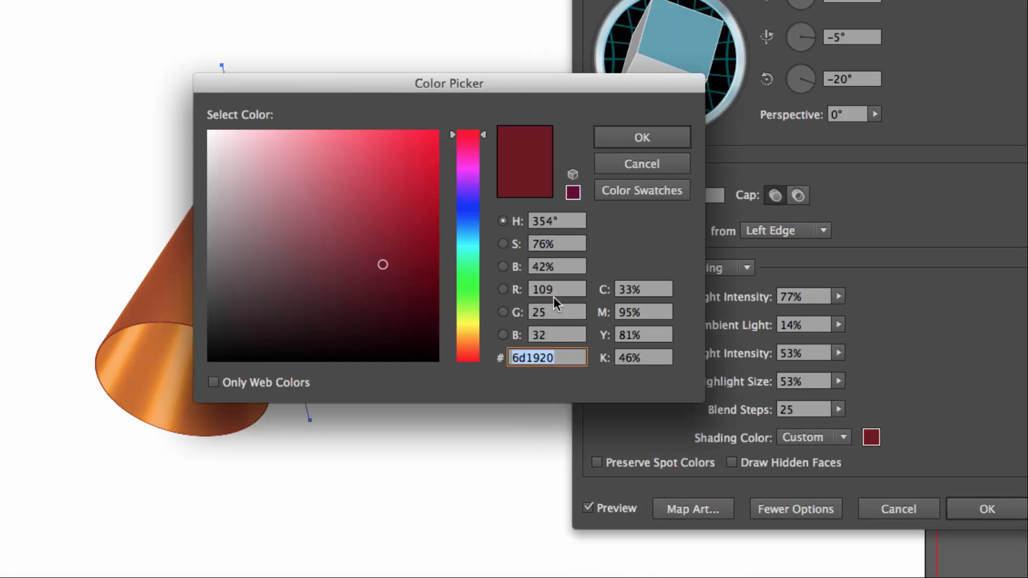
pyautogui.moveTo(452, 208); pyautogui.dragTo(469, 188)
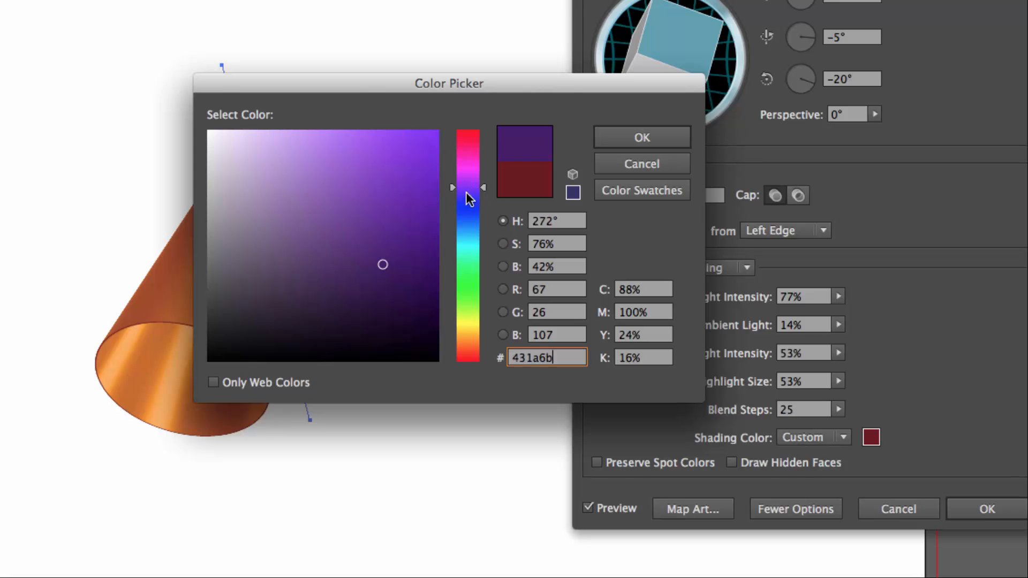
pyautogui.click(411, 146)
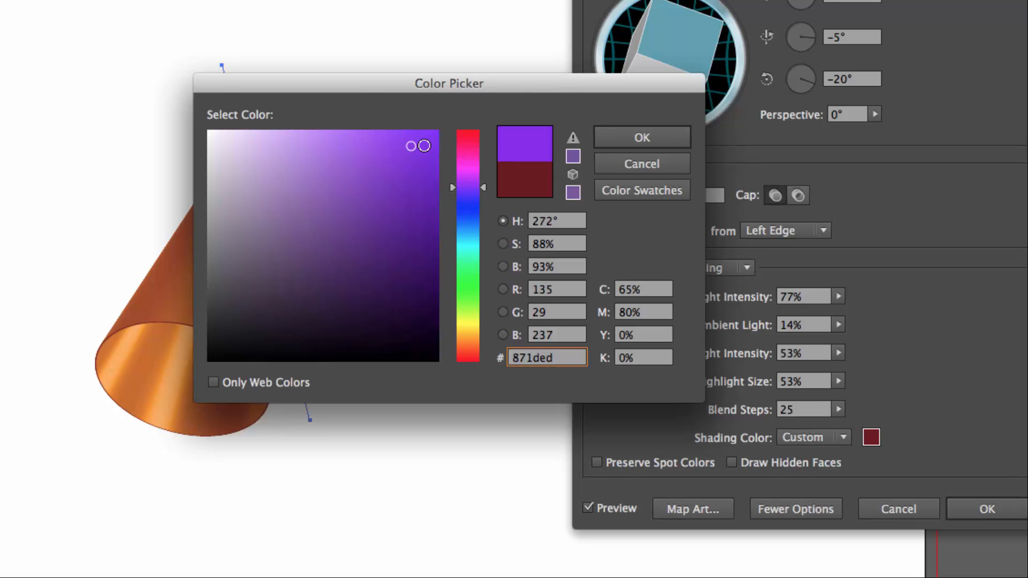
pyautogui.click(434, 232)
pyautogui.click(630, 142)
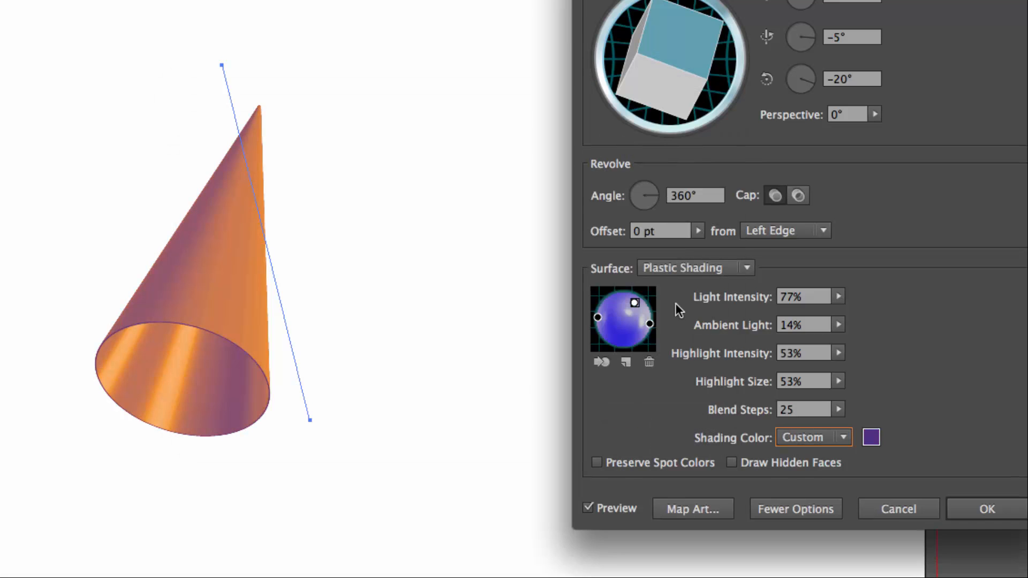
pyautogui.click(843, 437)
pyautogui.click(817, 473)
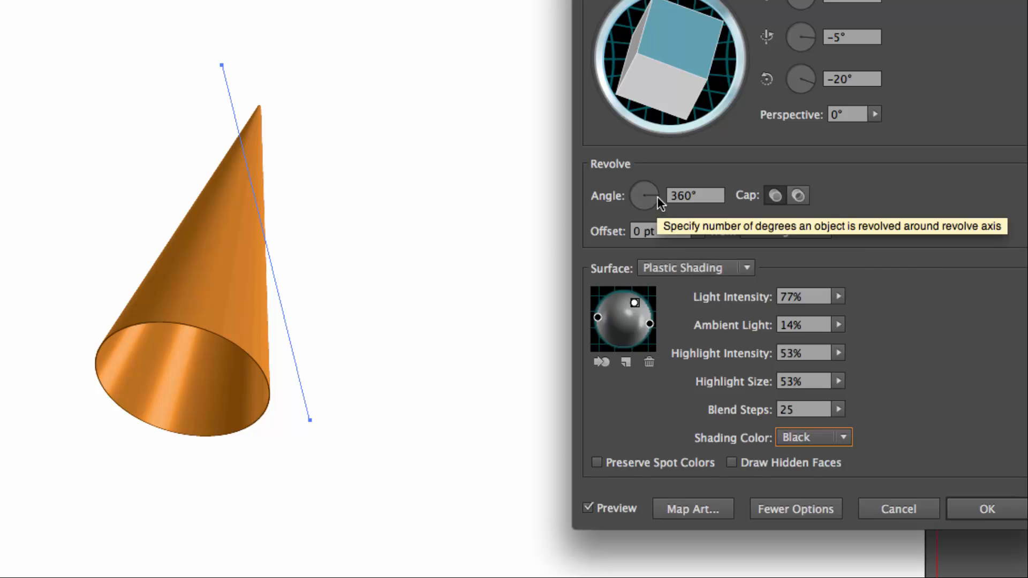
# Step: Set the revolve angle to 287° and rotate the cone to about 57°, 25° and 42°, applying the effect
pyautogui.moveTo(657, 195); pyautogui.dragTo(650, 206)
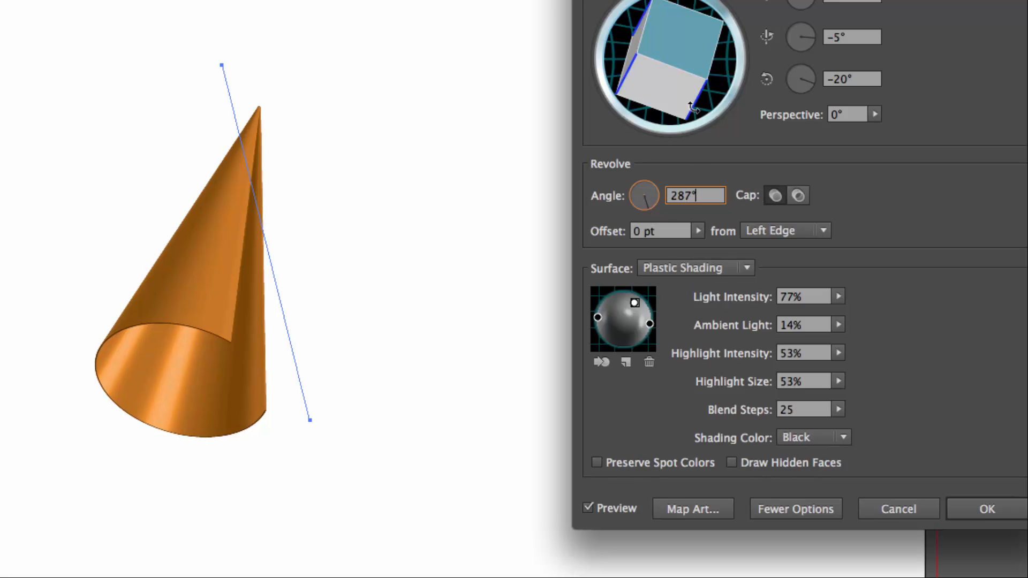
pyautogui.moveTo(624, 77)
pyautogui.mouseDown()
pyautogui.moveTo(663, 60)
pyautogui.moveTo(641, 54)
pyautogui.moveTo(611, 69)
pyautogui.mouseUp()
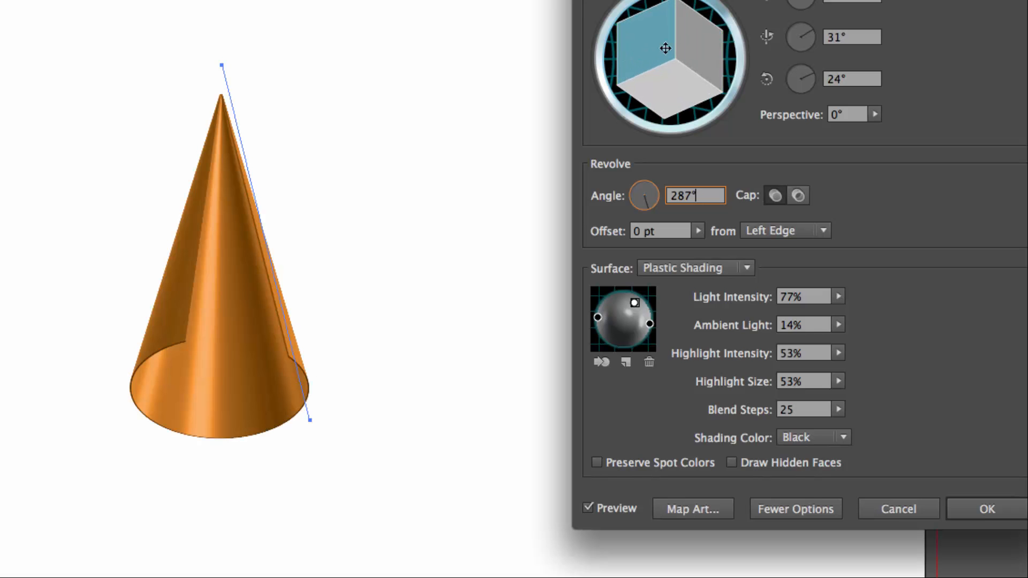
pyautogui.moveTo(665, 48); pyautogui.dragTo(666, 59)
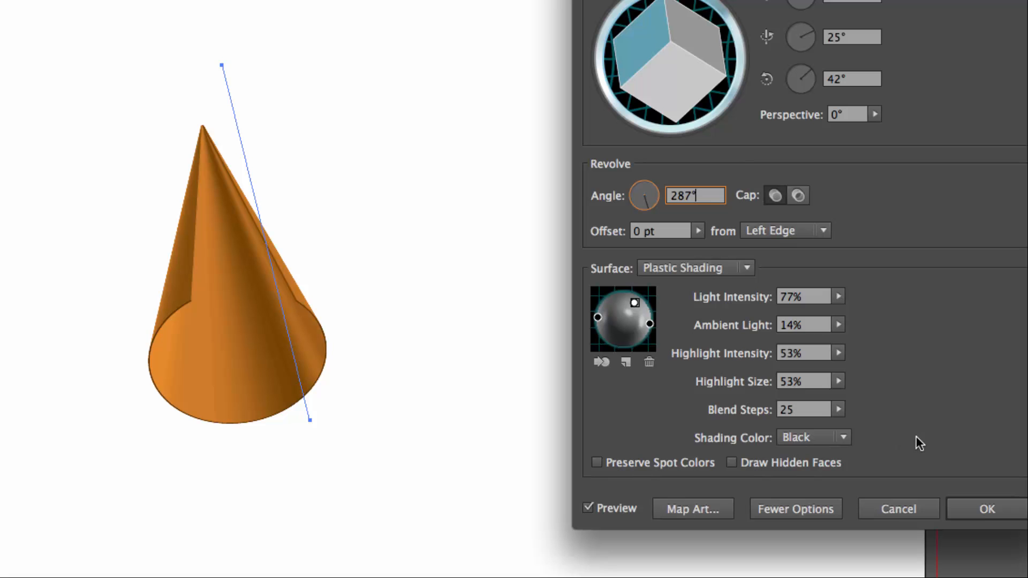
pyautogui.press('alt')
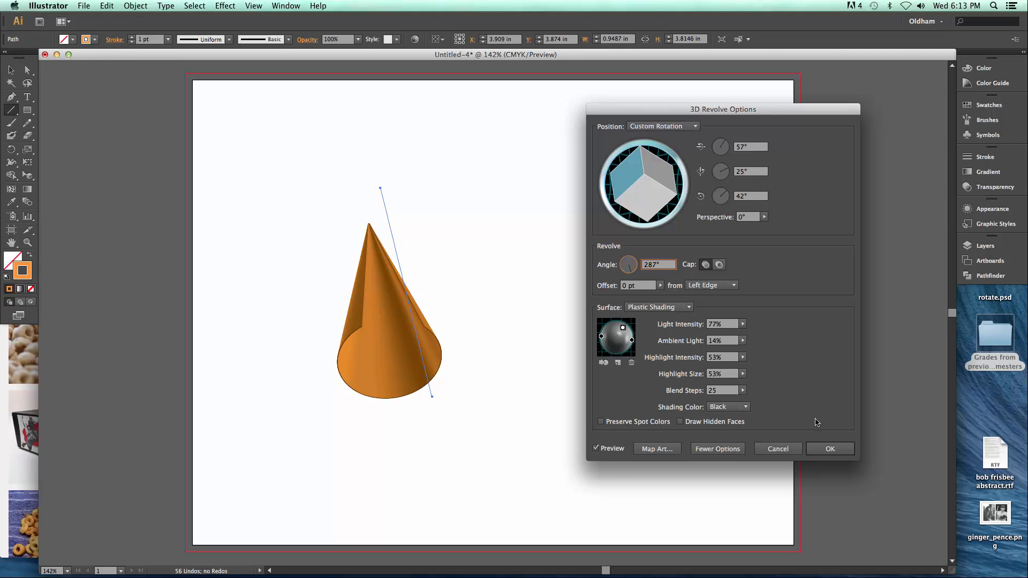
pyautogui.click(832, 447)
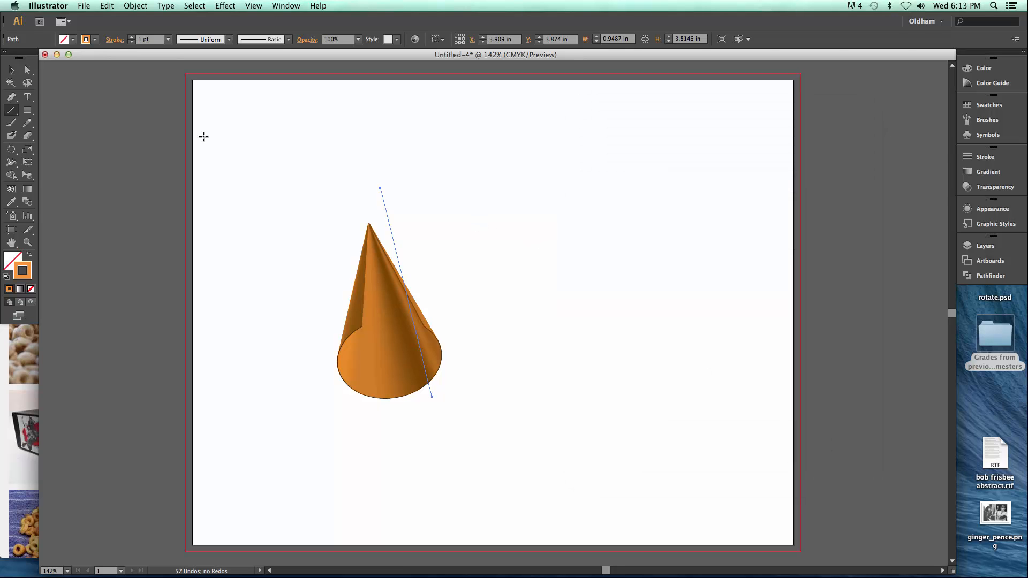
# Step: Reshape the cone by moving the line's upper end to about X 3.22, Y 1.50 in and its lower end to about X 4.21, Y 5.86 in
pyautogui.press('a')
pyautogui.click(380, 189)
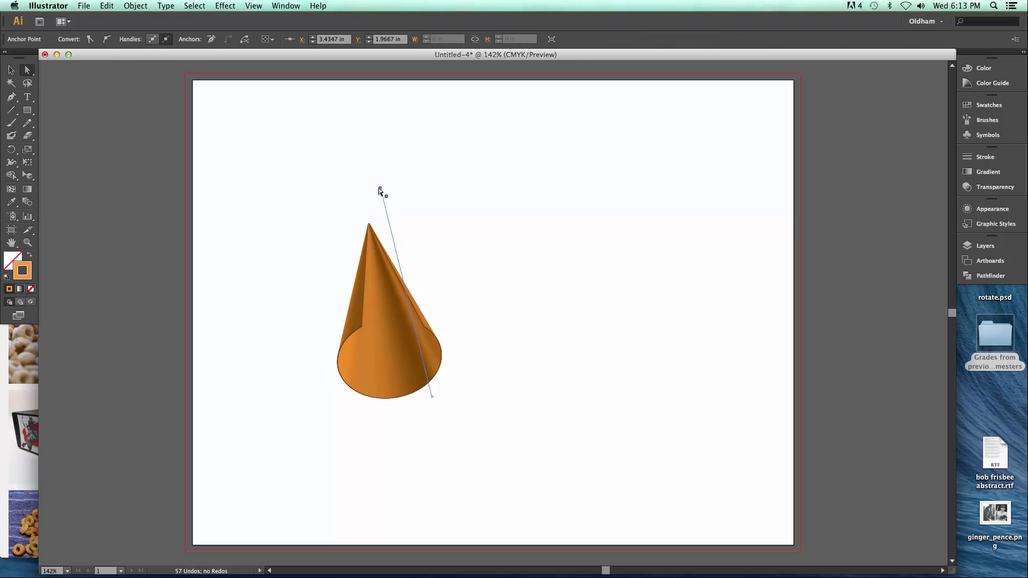
pyautogui.moveTo(381, 188); pyautogui.dragTo(375, 263)
pyautogui.click(378, 195)
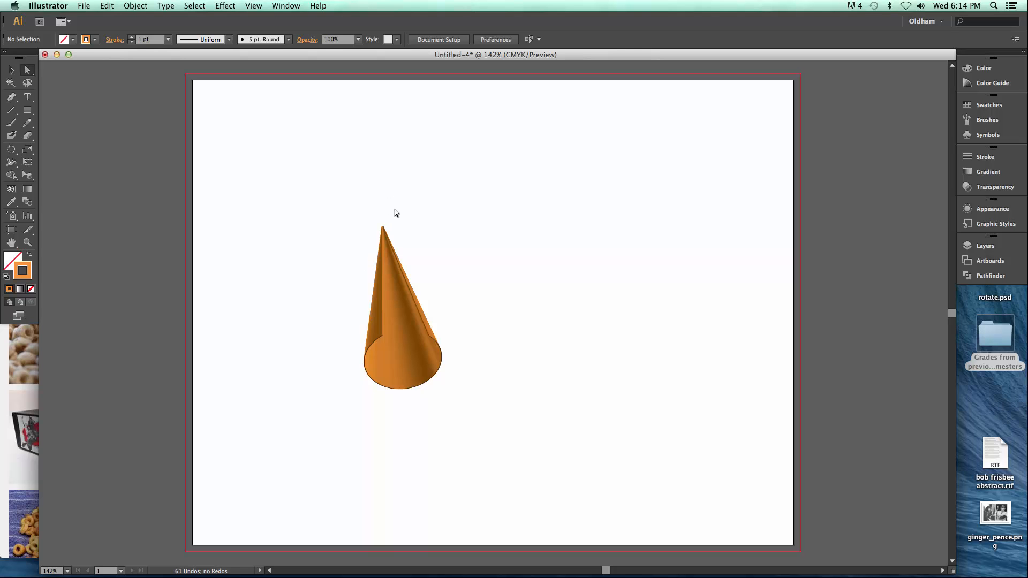
pyautogui.moveTo(427, 213); pyautogui.dragTo(336, 328)
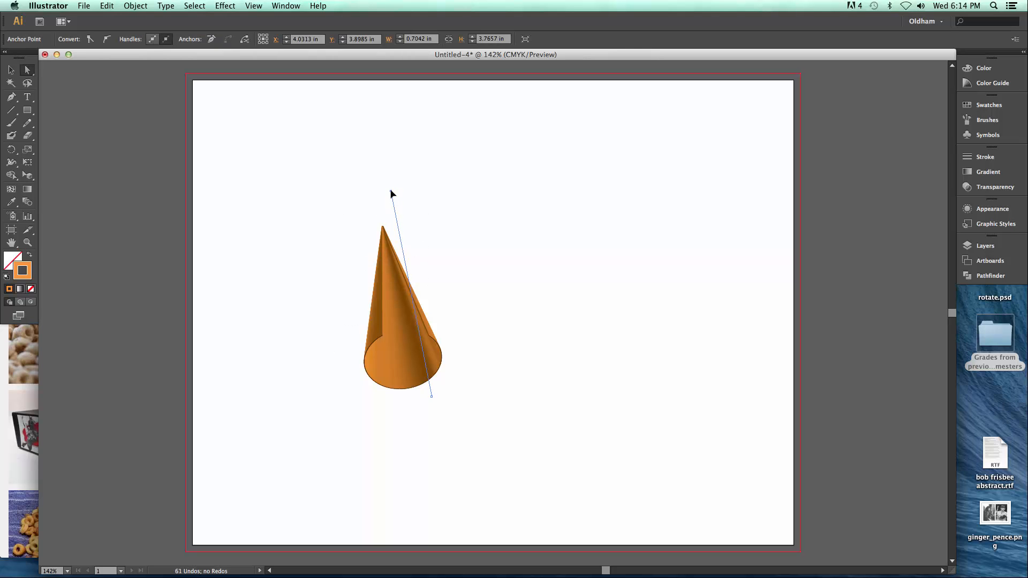
pyautogui.moveTo(393, 190); pyautogui.dragTo(352, 209)
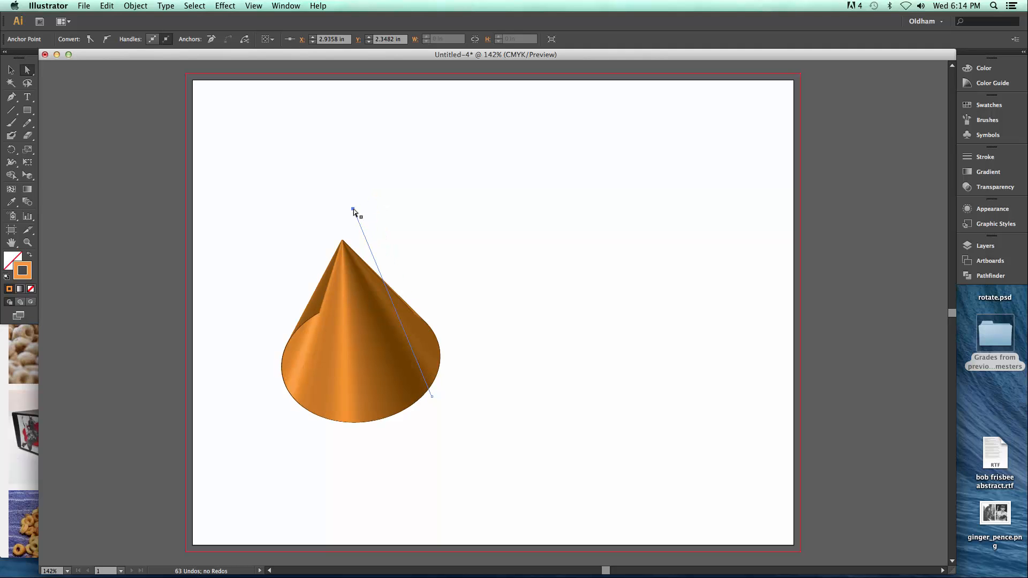
pyautogui.moveTo(353, 208); pyautogui.dragTo(368, 162)
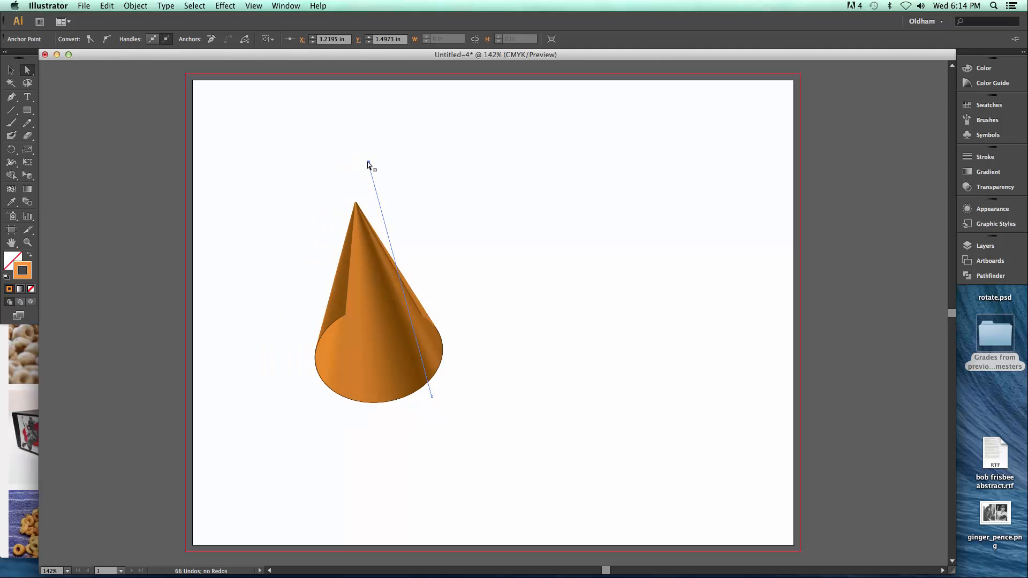
pyautogui.moveTo(433, 397); pyautogui.dragTo(410, 402)
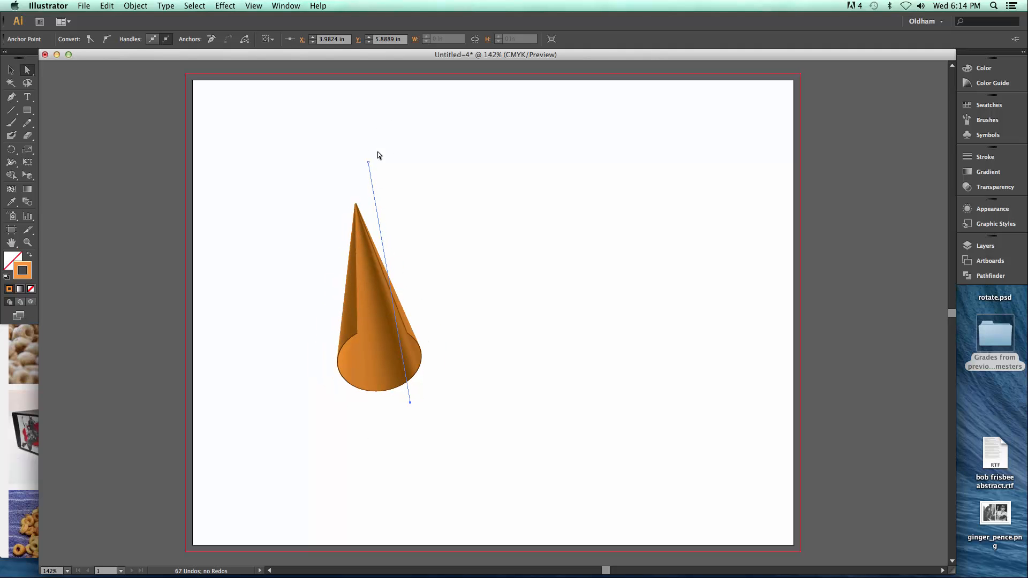
pyautogui.moveTo(411, 403)
pyautogui.mouseDown()
pyautogui.moveTo(401, 406)
pyautogui.moveTo(423, 401)
pyautogui.mouseUp()
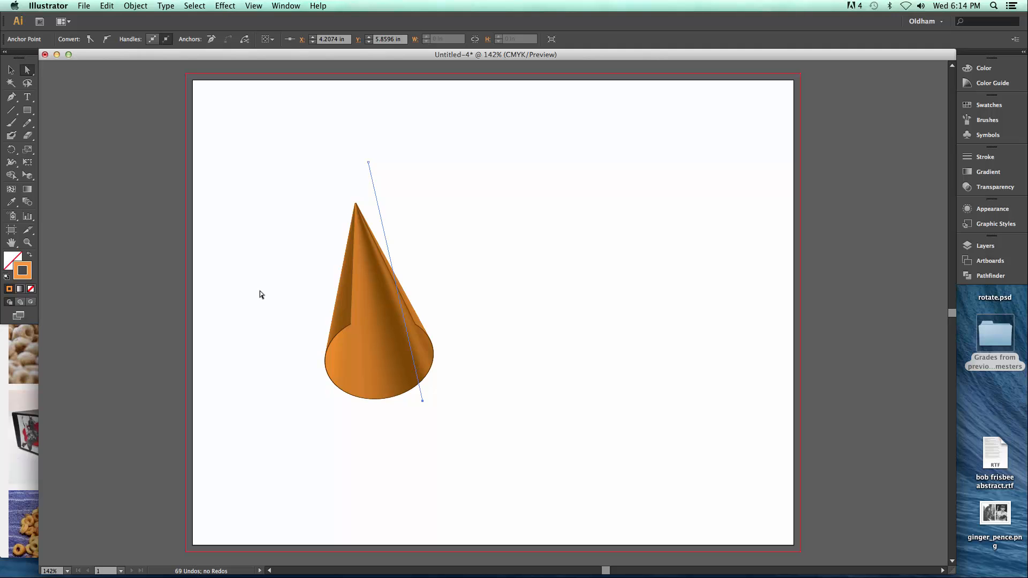
# Step: Add an anchor point on the upper part of the line and move it outward to about X 3.92 in, Y 2.63 in
pyautogui.press('p')
pyautogui.click(384, 234)
pyautogui.moveTo(384, 235); pyautogui.dragTo(407, 224)
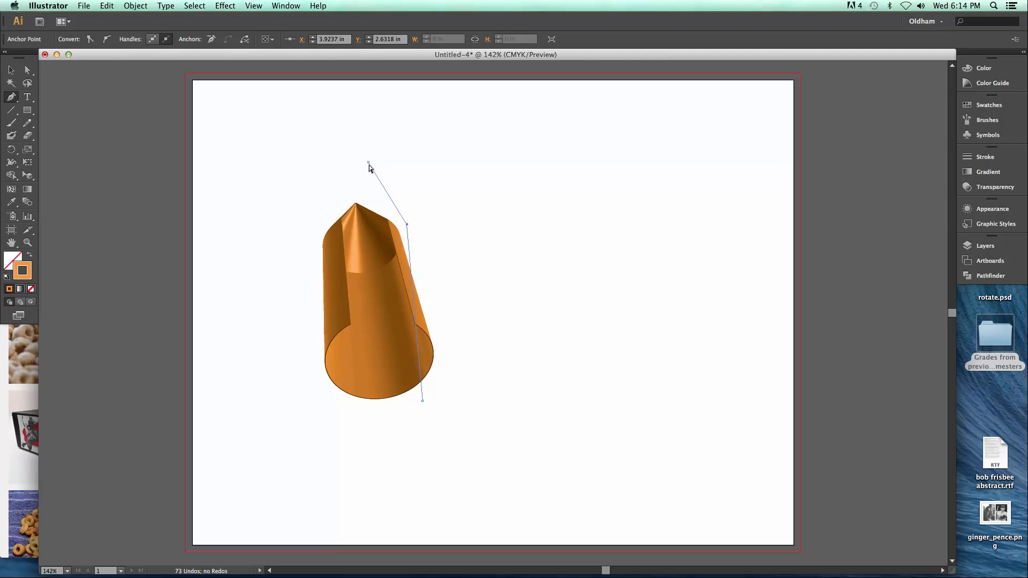
# Step: Move the path's top end point down and inward to about X 3.03 in, Y 1.96 in
pyautogui.moveTo(368, 163); pyautogui.dragTo(366, 171)
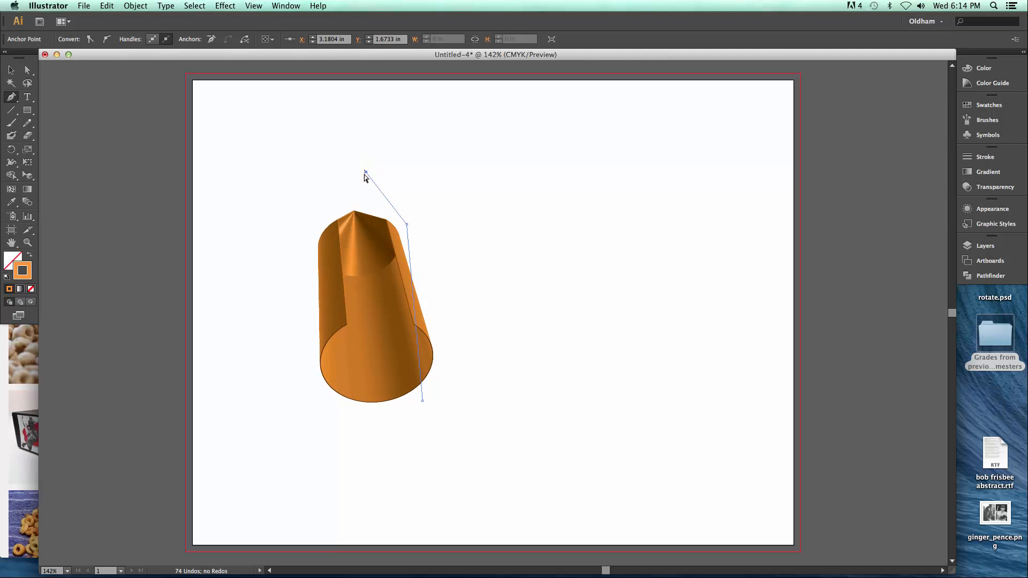
pyautogui.keyDown('super'); pyautogui.click(368, 182); pyautogui.keyUp('super')
pyautogui.moveTo(364, 258); pyautogui.dragTo(364, 258)
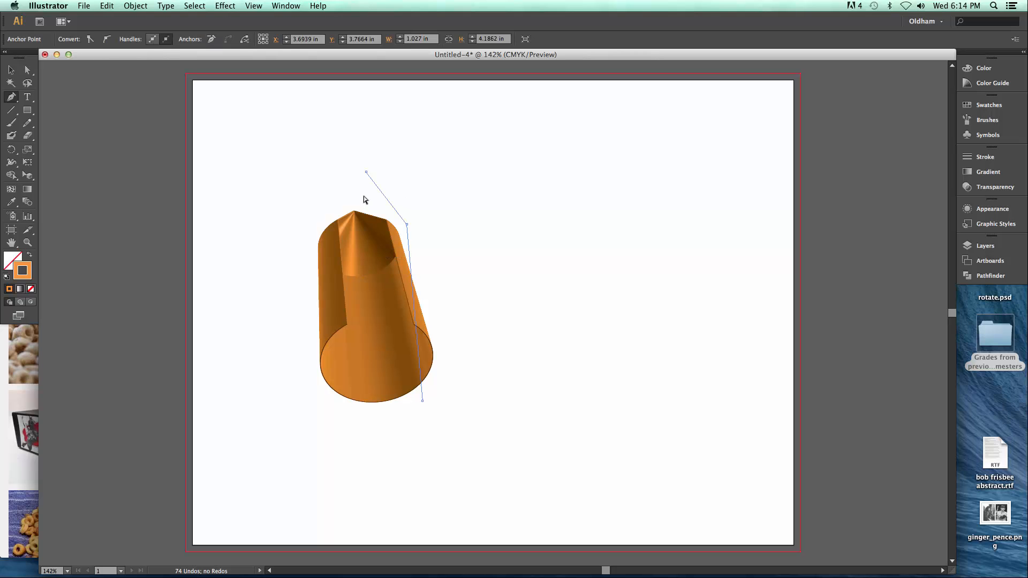
pyautogui.moveTo(365, 172); pyautogui.dragTo(364, 182)
pyautogui.keyDown('super'); pyautogui.click(358, 183); pyautogui.keyUp('super')
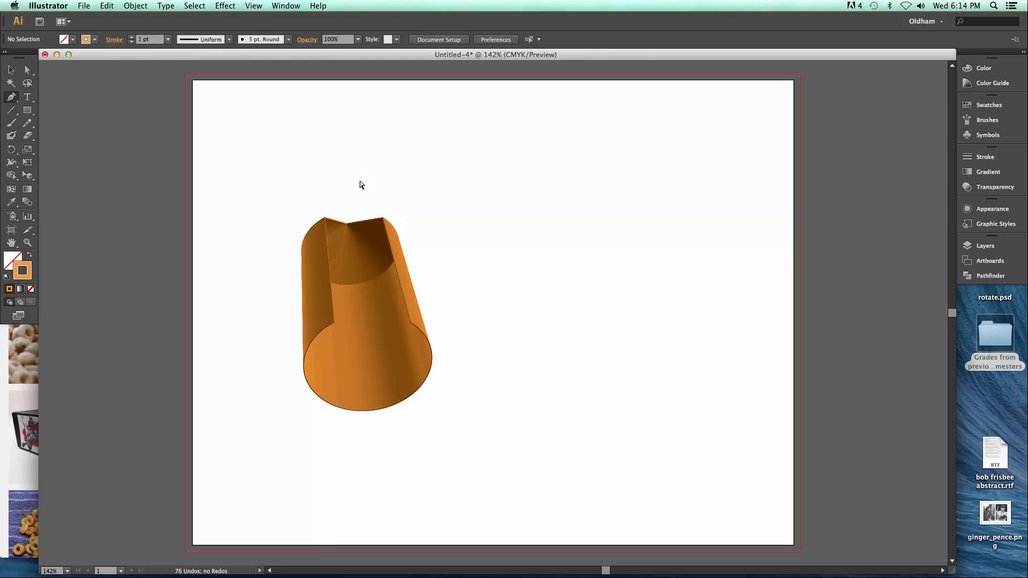
# Step: Extend the path from its top end point with four straight zigzag segments, ending at about X 2.81 in, Y 0.71 in
pyautogui.keyDown('super'); pyautogui.click(358, 188); pyautogui.keyUp('super')
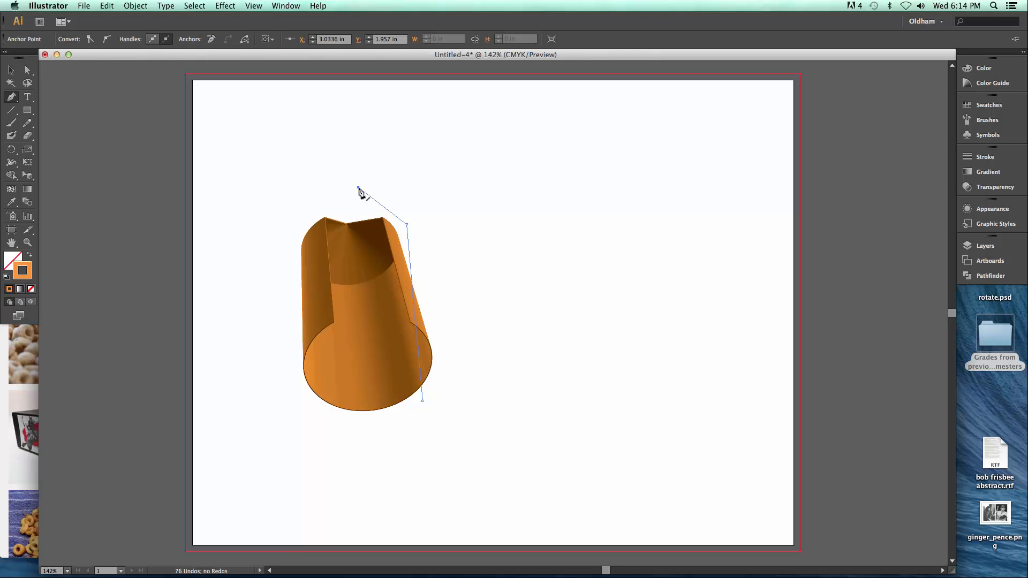
pyautogui.click(358, 187)
pyautogui.click(385, 154)
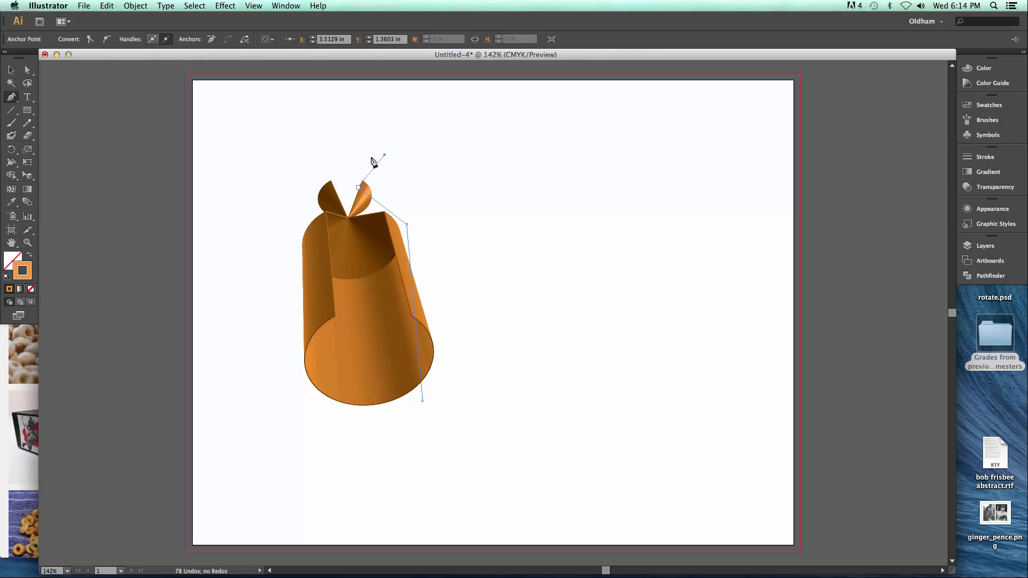
pyautogui.click(365, 148)
pyautogui.click(370, 125)
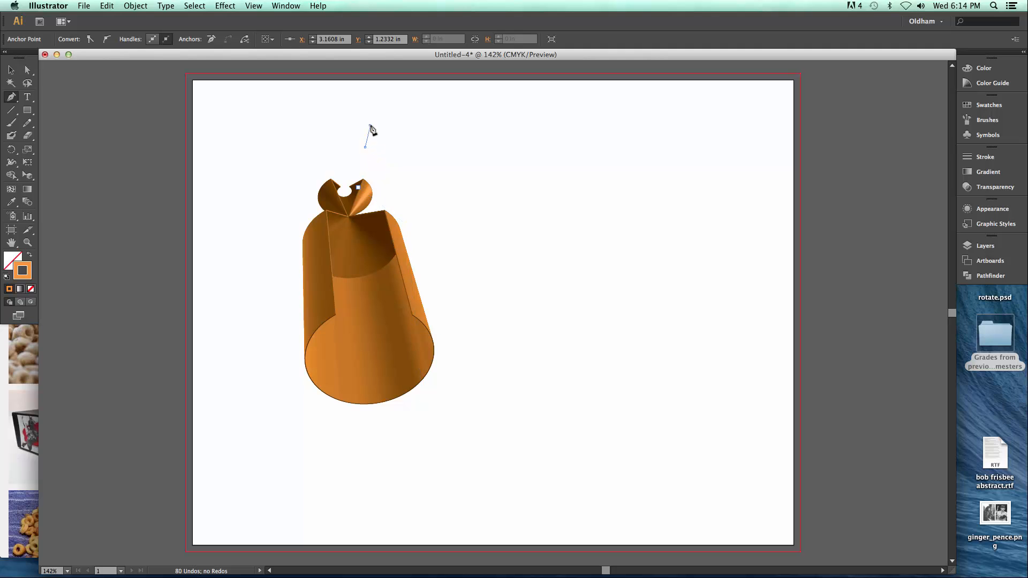
pyautogui.click(347, 119)
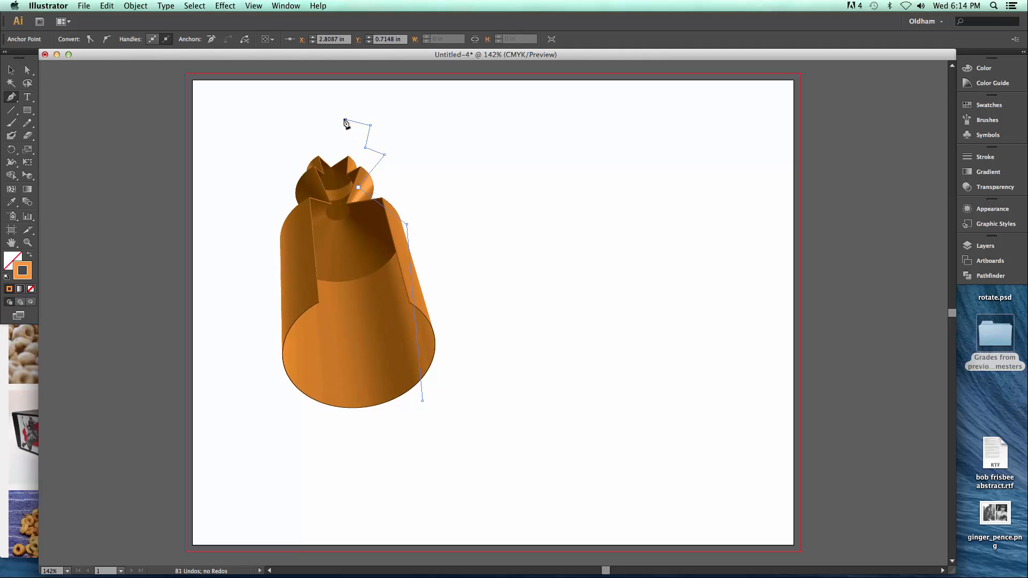
# Step: Extend the path's lower end with a short inward segment to about X 3.96 in, Y 6.07 in
pyautogui.keyDown('super'); pyautogui.click(434, 411); pyautogui.keyUp('super')
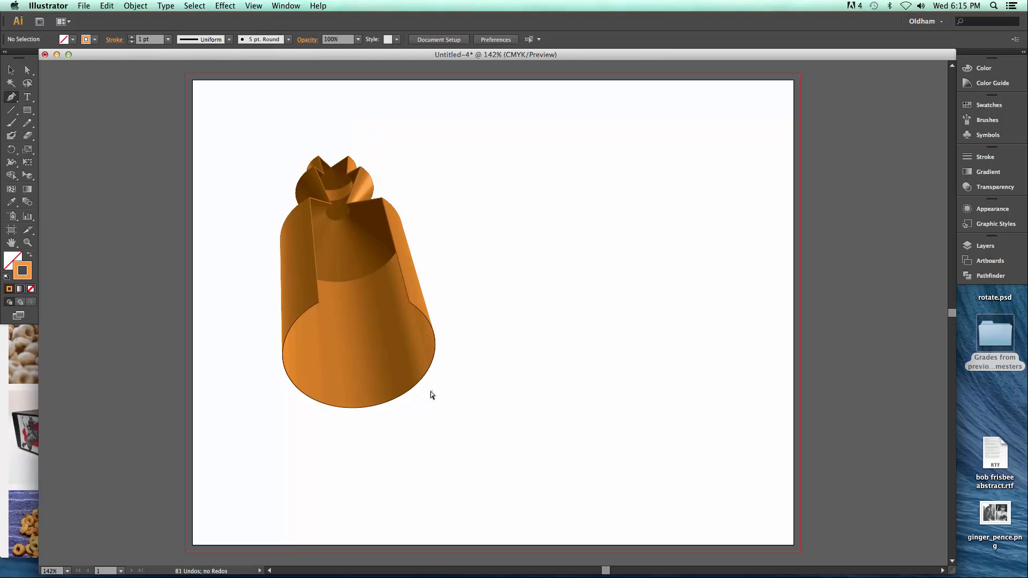
pyautogui.keyDown('super'); pyautogui.click(423, 401); pyautogui.keyUp('super')
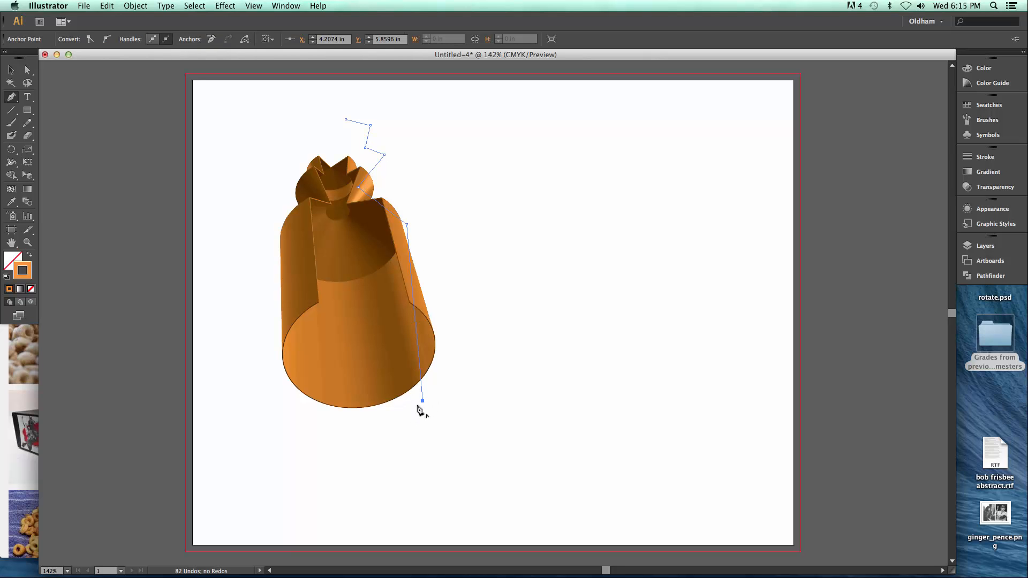
pyautogui.click(409, 413)
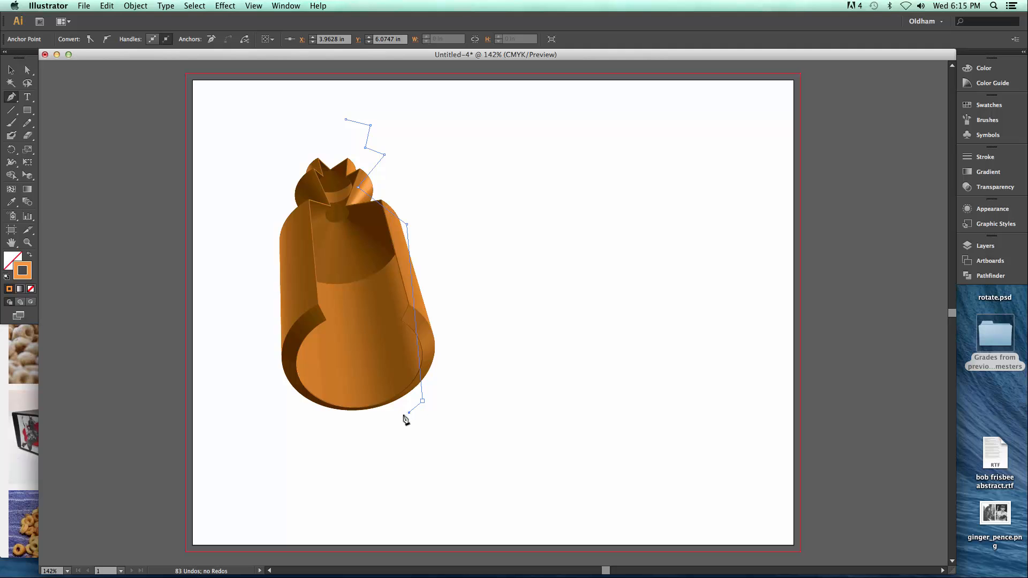
# Step: Extend the path's lower end inward with two more segments, ending at about X 3.09 in, Y 6.22 in
pyautogui.click(385, 420)
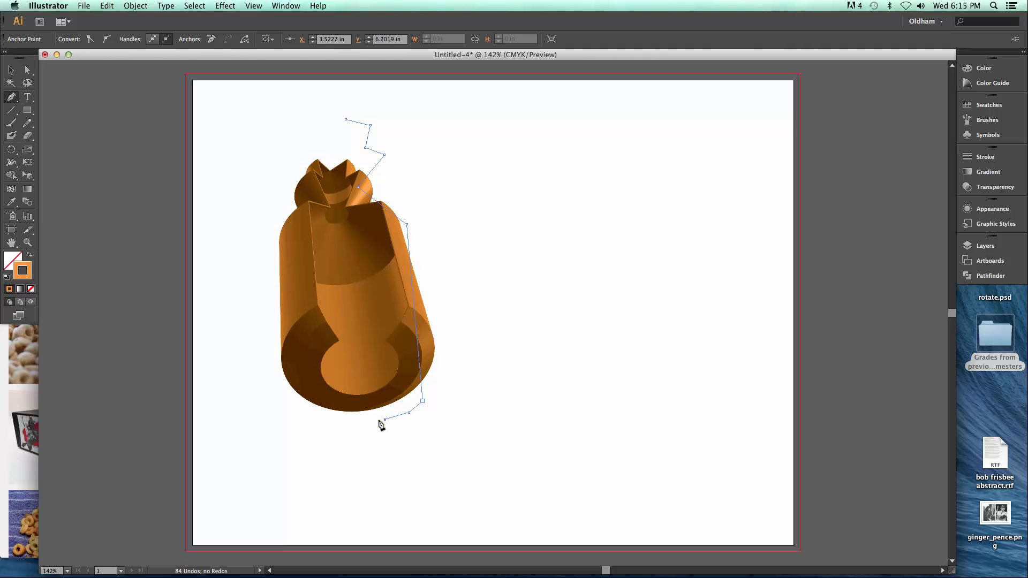
pyautogui.click(361, 421)
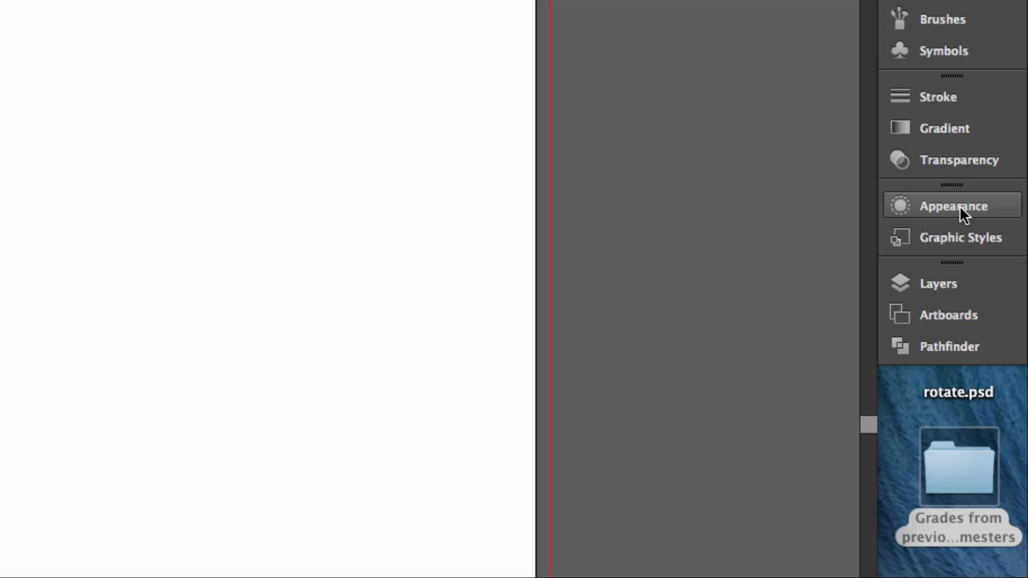
# Step: Edit the path's 3D Revolve effect with the preview on and set the revolve angle to 360°
pyautogui.click(960, 209)
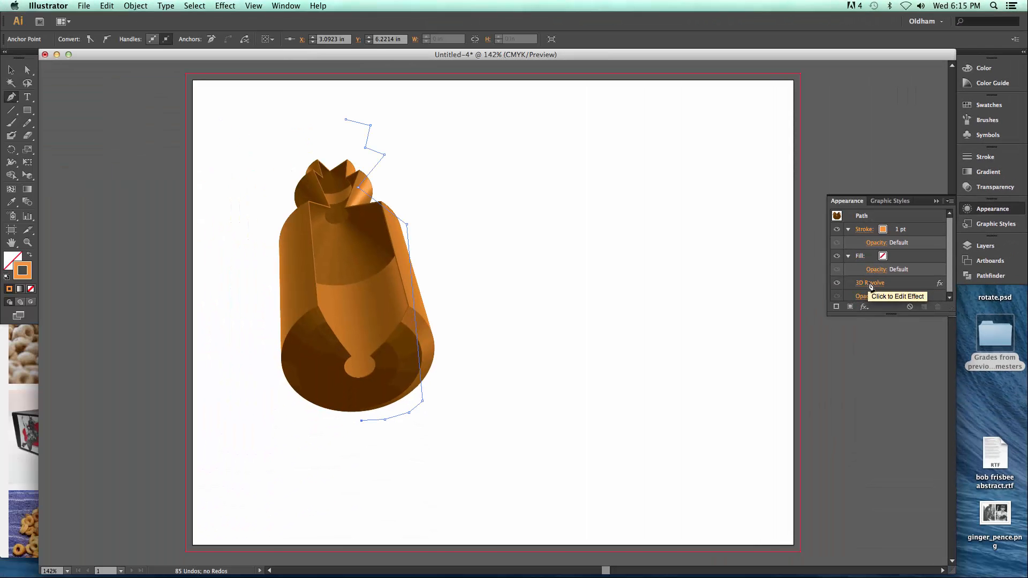
pyautogui.click(868, 282)
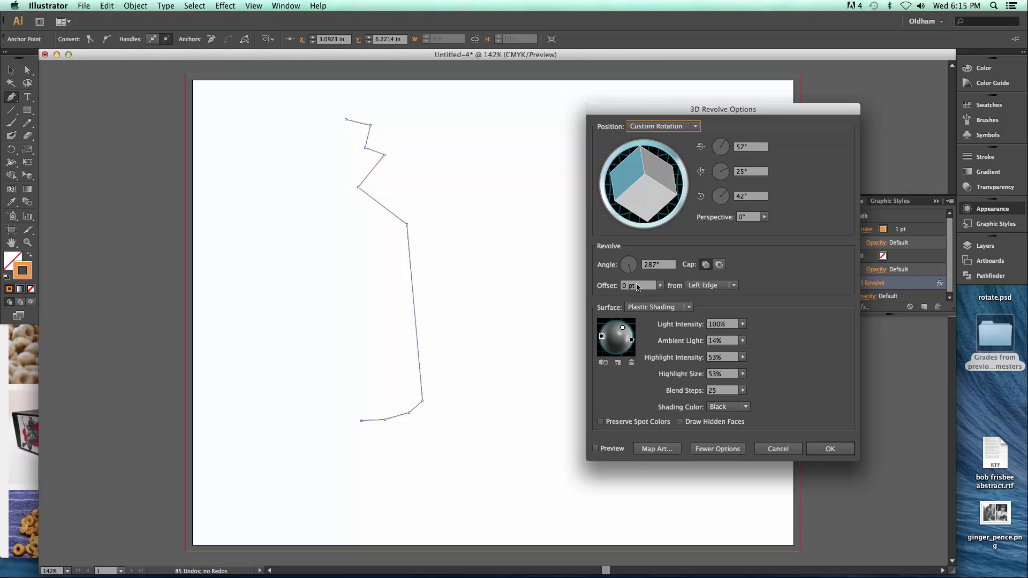
pyautogui.click(596, 449)
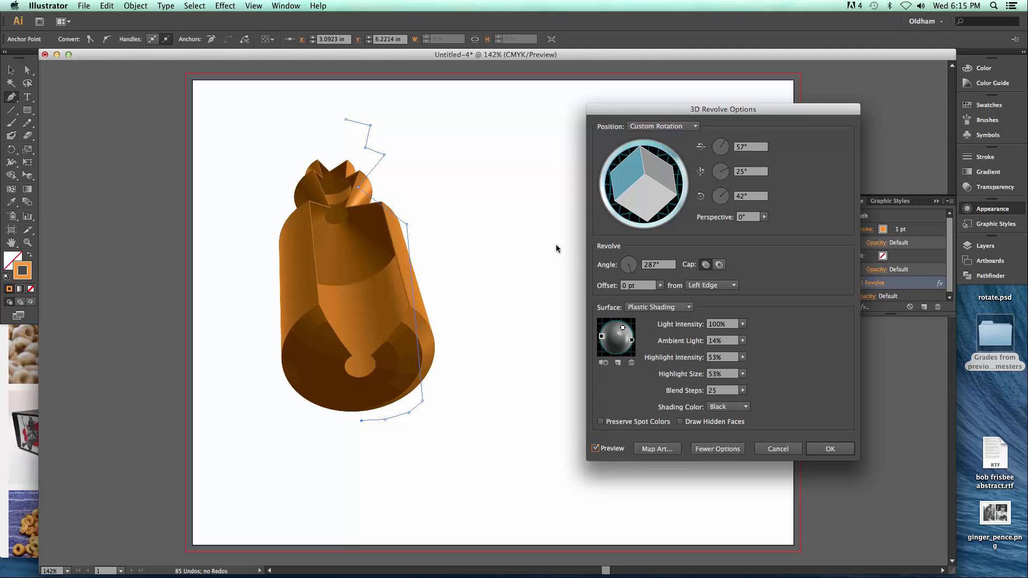
pyautogui.click(643, 266)
pyautogui.write('360')
pyautogui.click(752, 197)
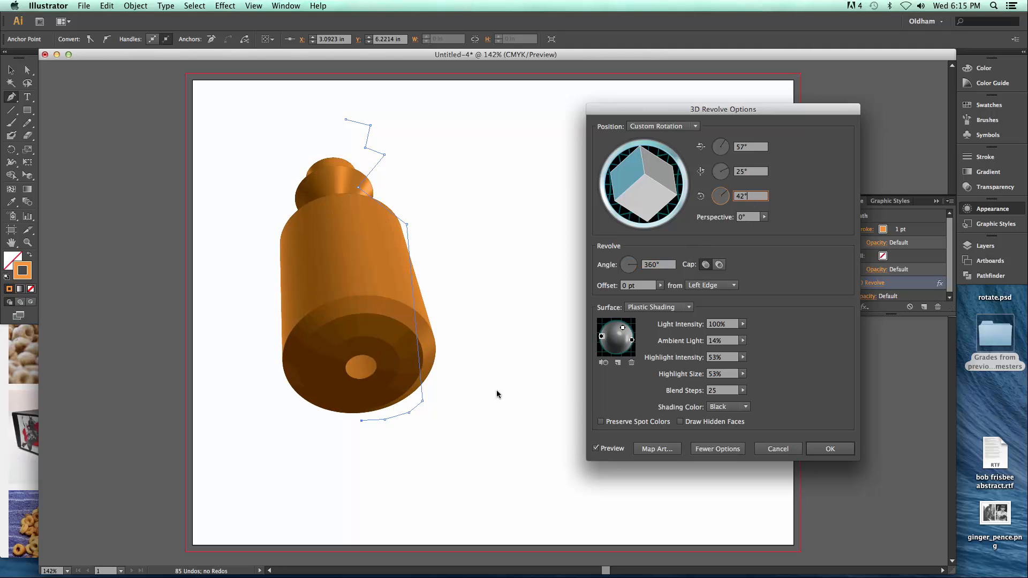
# Step: Rotate the revolved shape to about -51°, 52°, -75°, shift its upper light to the lower front of the sphere, and apply the effect
pyautogui.moveTo(665, 213)
pyautogui.mouseDown()
pyautogui.moveTo(662, 185)
pyautogui.moveTo(621, 196)
pyautogui.moveTo(655, 208)
pyautogui.mouseUp()
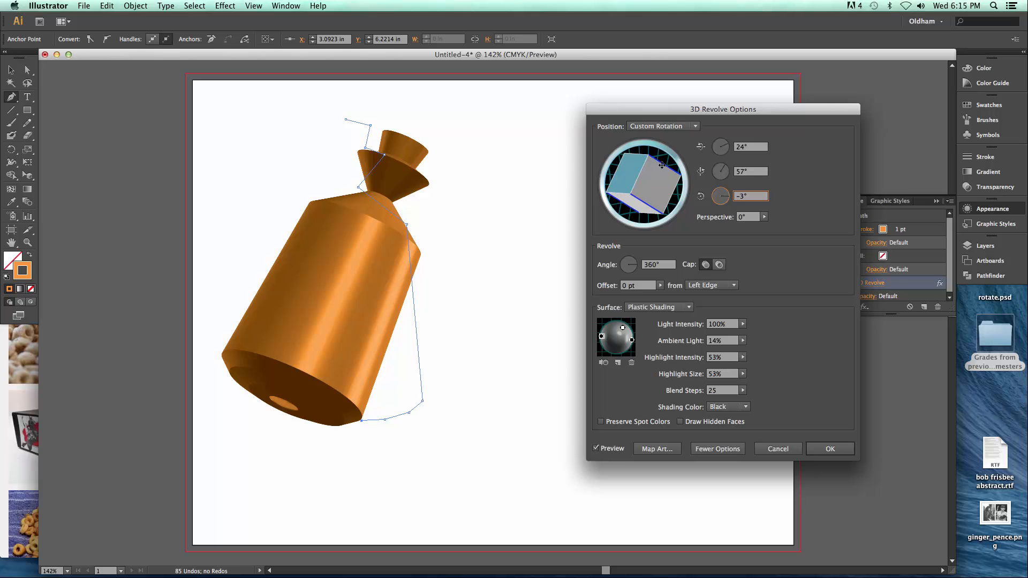
pyautogui.moveTo(662, 163); pyautogui.dragTo(656, 183)
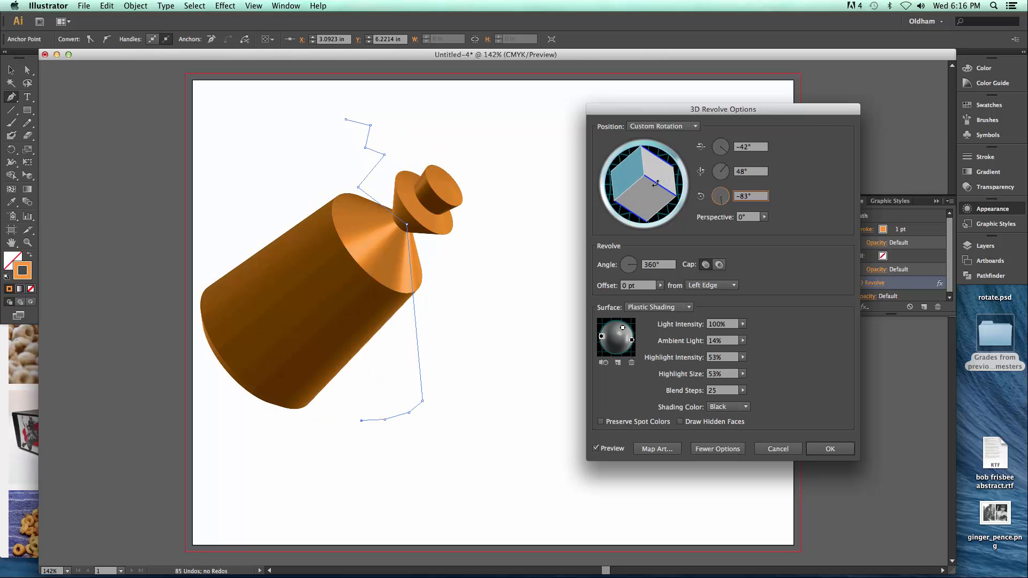
pyautogui.moveTo(622, 327)
pyautogui.mouseDown()
pyautogui.moveTo(624, 351)
pyautogui.moveTo(613, 350)
pyautogui.mouseUp()
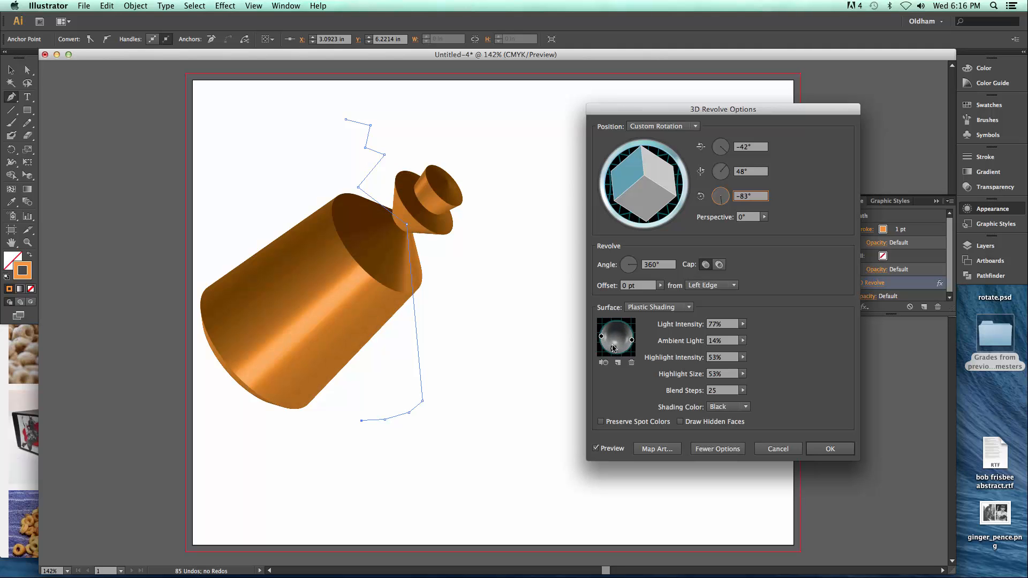
pyautogui.moveTo(657, 187); pyautogui.dragTo(661, 177)
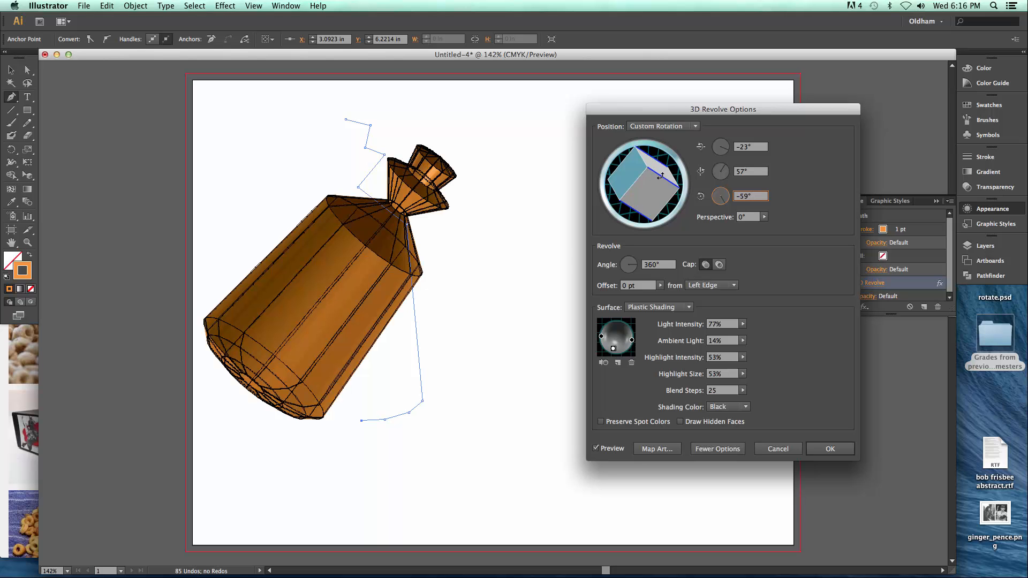
pyautogui.moveTo(662, 177)
pyautogui.mouseDown()
pyautogui.moveTo(620, 182)
pyautogui.moveTo(617, 196)
pyautogui.mouseUp()
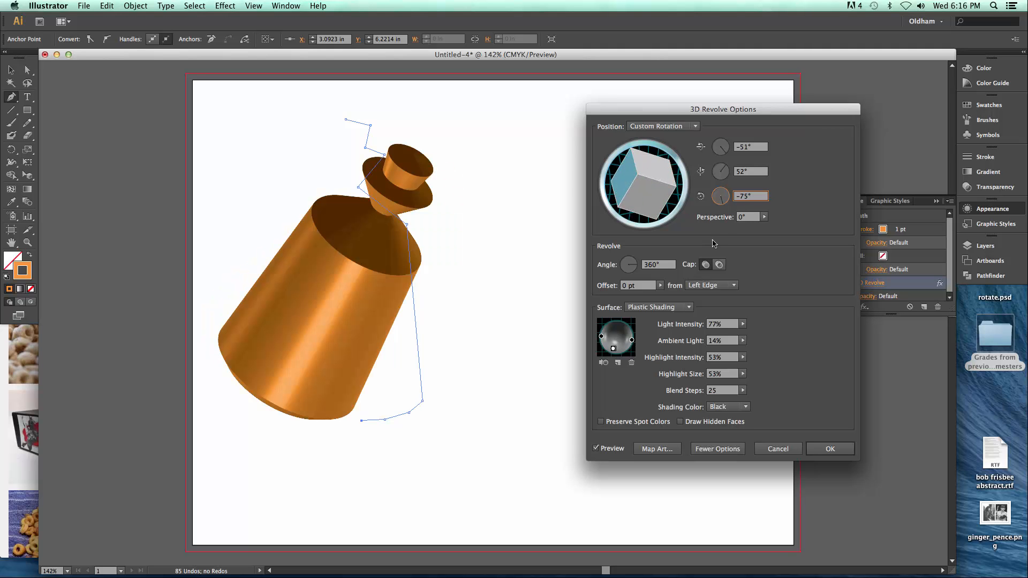
pyautogui.click(830, 449)
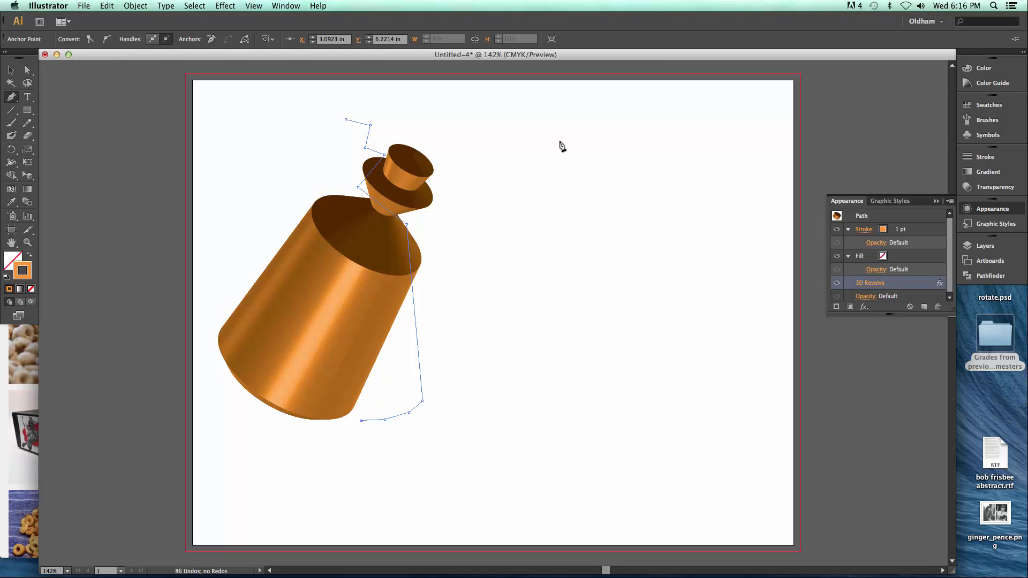
# Step: Deselect the first path and draw a separate outward-bowing curve beside it, ending at about X 6.99 in, Y 6.42 in
pyautogui.press('super+z')
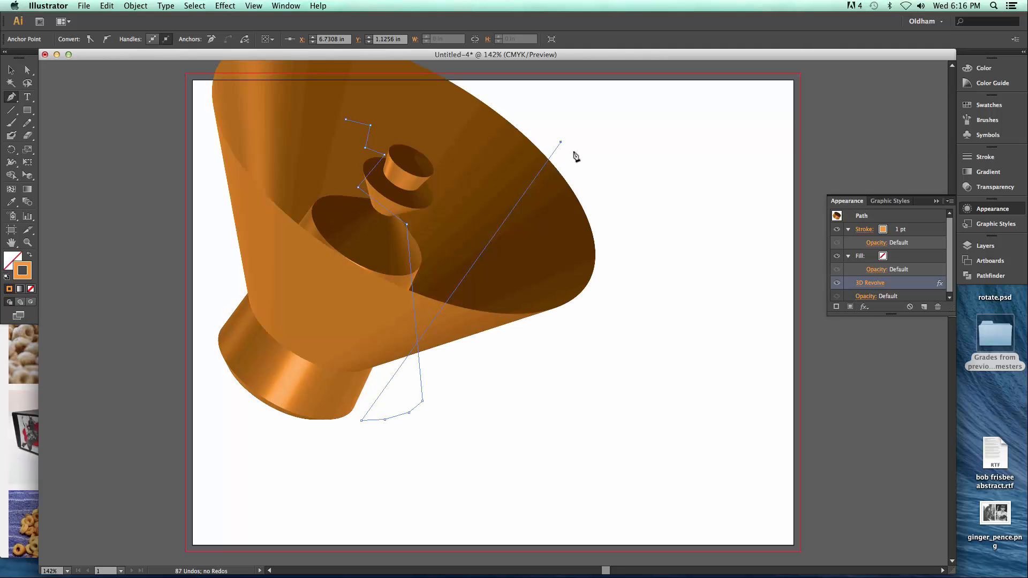
pyautogui.press('super+shift+z')
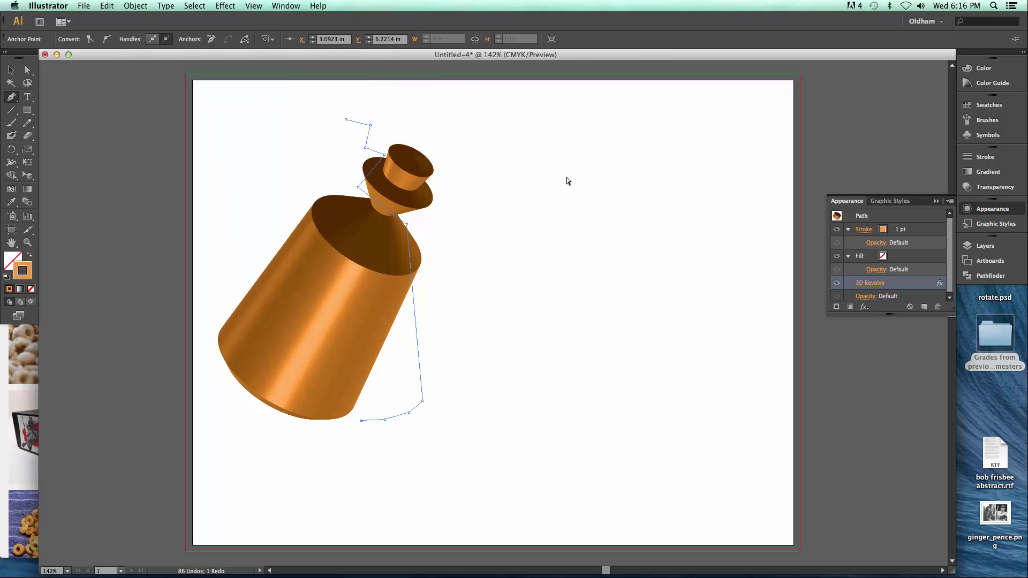
pyautogui.keyDown('super'); pyautogui.click(567, 178); pyautogui.keyUp('super')
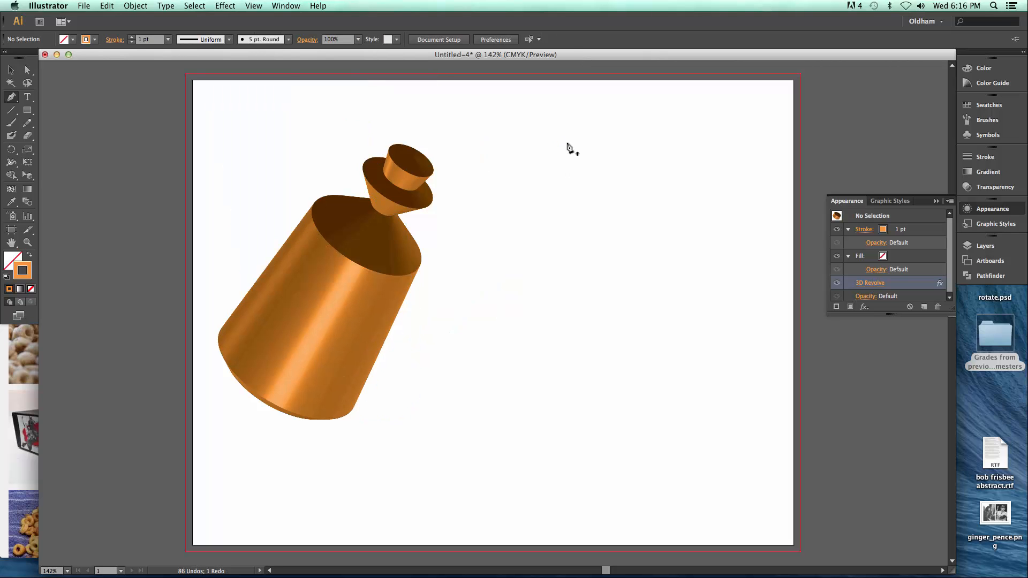
pyautogui.click(567, 143)
pyautogui.moveTo(574, 431); pyautogui.dragTo(508, 517)
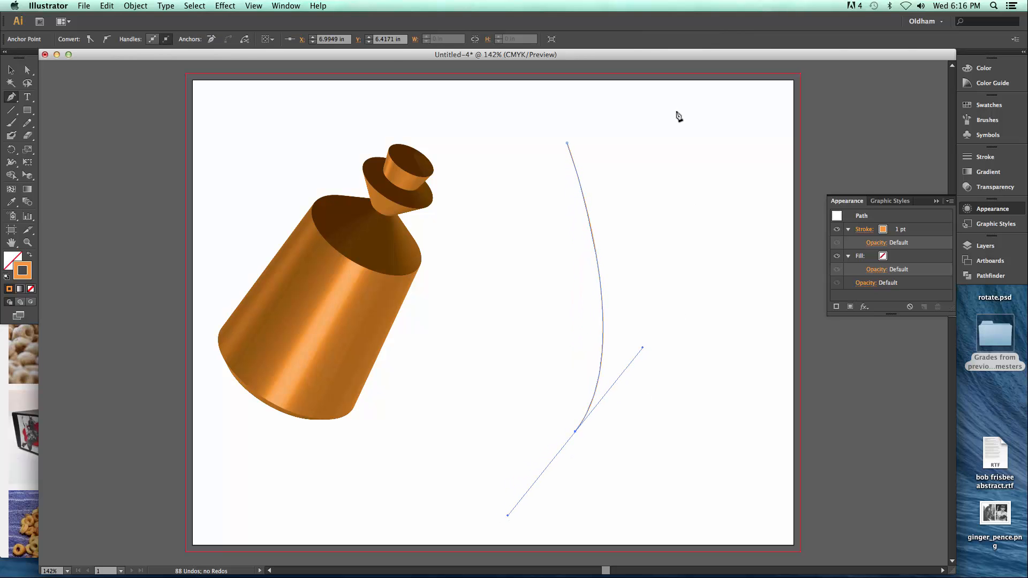
# Step: Apply the last-used Revolve effect to the new curve
pyautogui.click(227, 6)
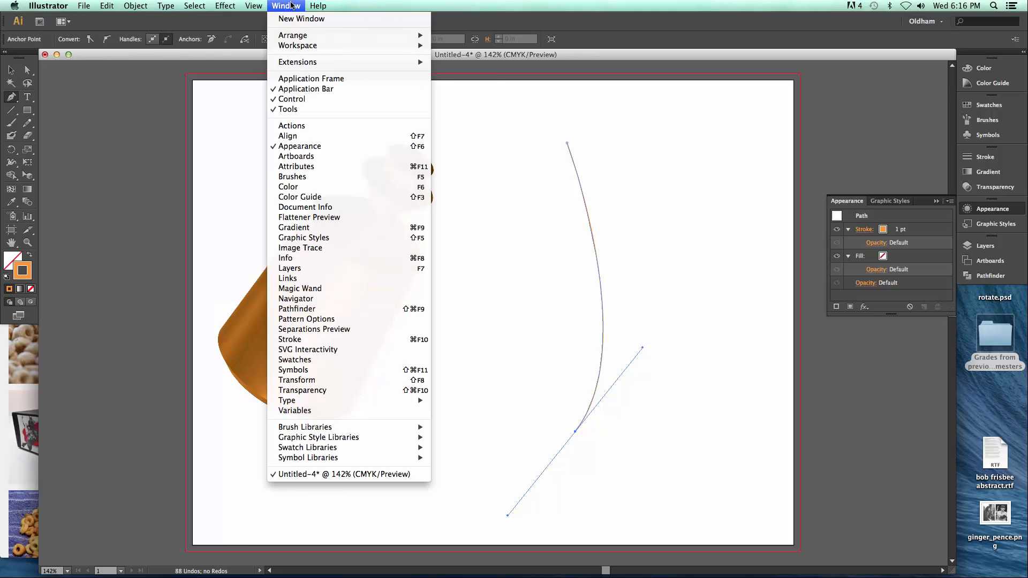
pyautogui.click(389, 5)
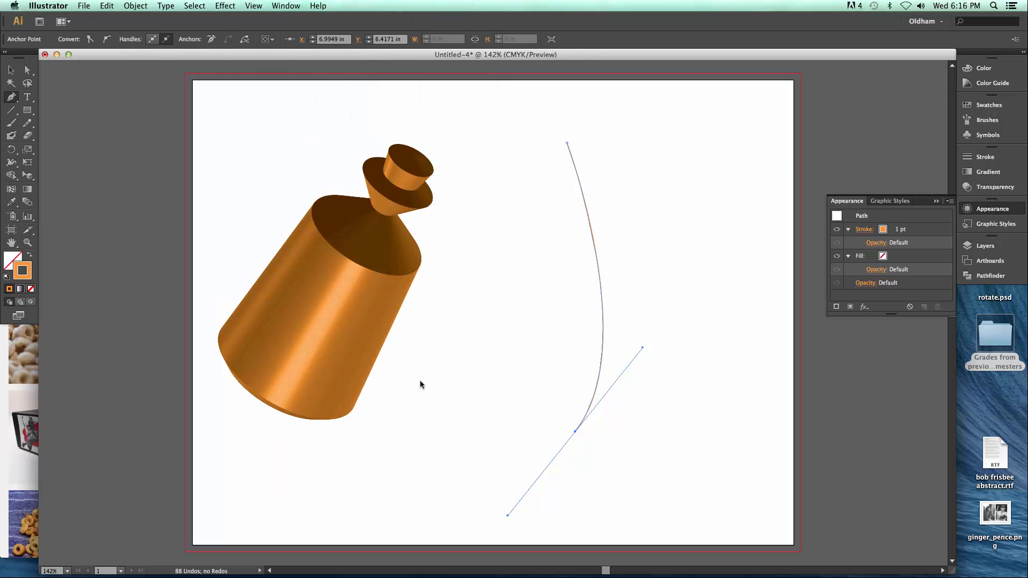
pyautogui.click(226, 5)
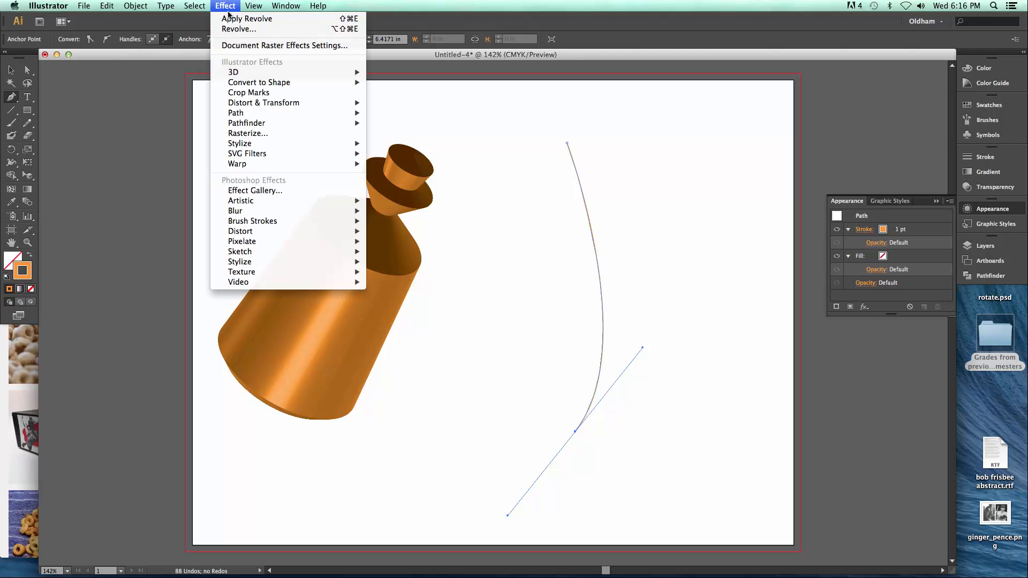
pyautogui.click(229, 22)
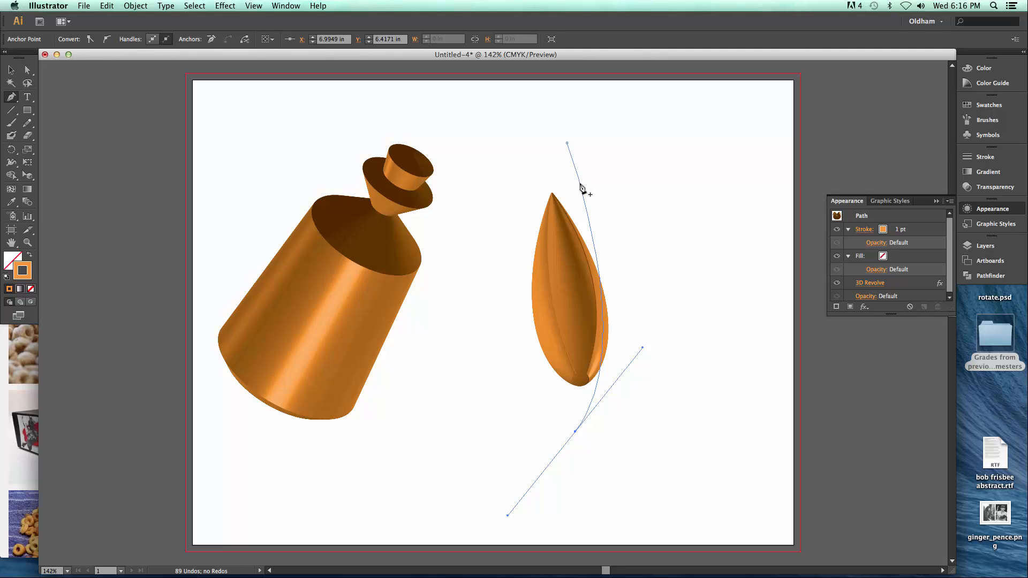
# Step: Extend the curve's upper end with two short zigzag segments, ending at about X 6.82 in, Y 0.64 in
pyautogui.click(568, 143)
pyautogui.click(578, 131)
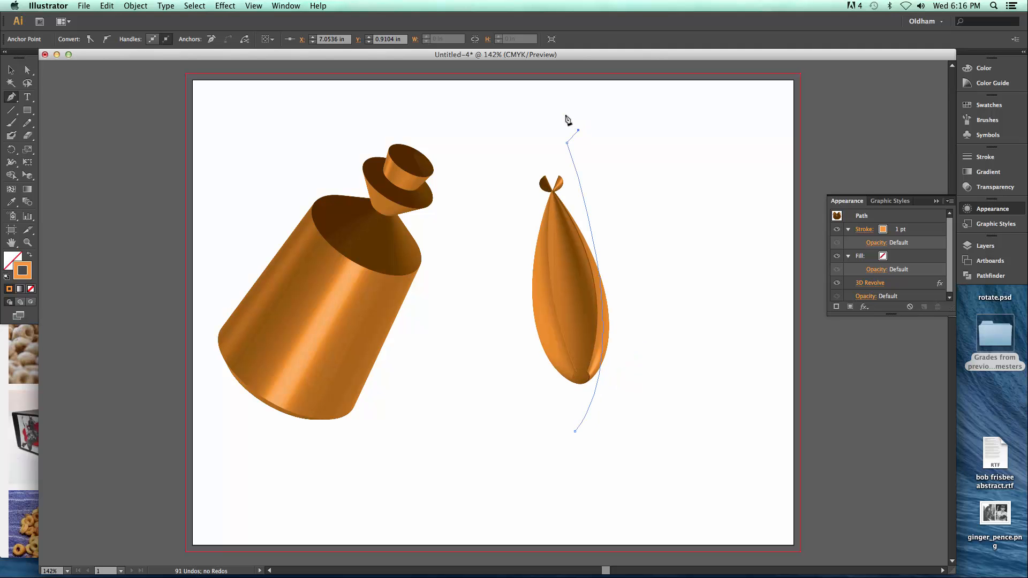
pyautogui.click(566, 116)
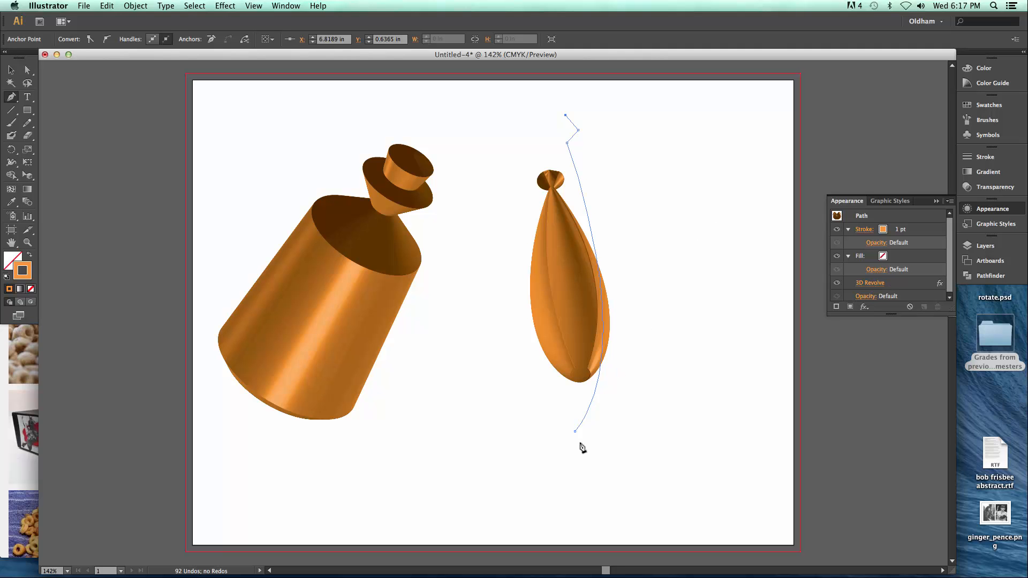
# Step: Move the curve's lower end point outward to about X 7.74 in, Y 6.39 in with Direct Selection
pyautogui.keyDown('super'); pyautogui.click(579, 440); pyautogui.keyUp('super')
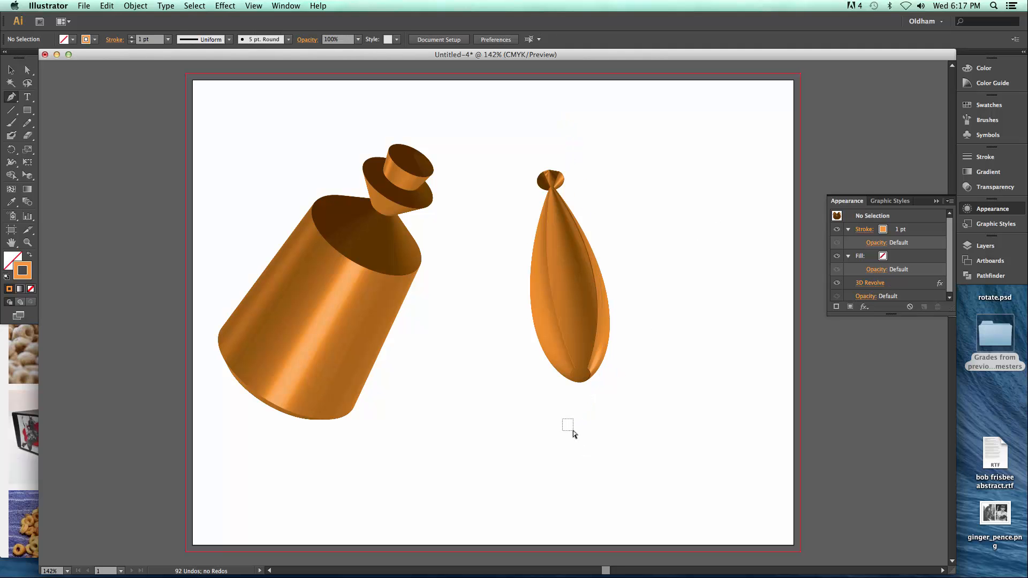
pyautogui.keyDown('super'); pyautogui.click(574, 431); pyautogui.keyUp('super')
pyautogui.press('a')
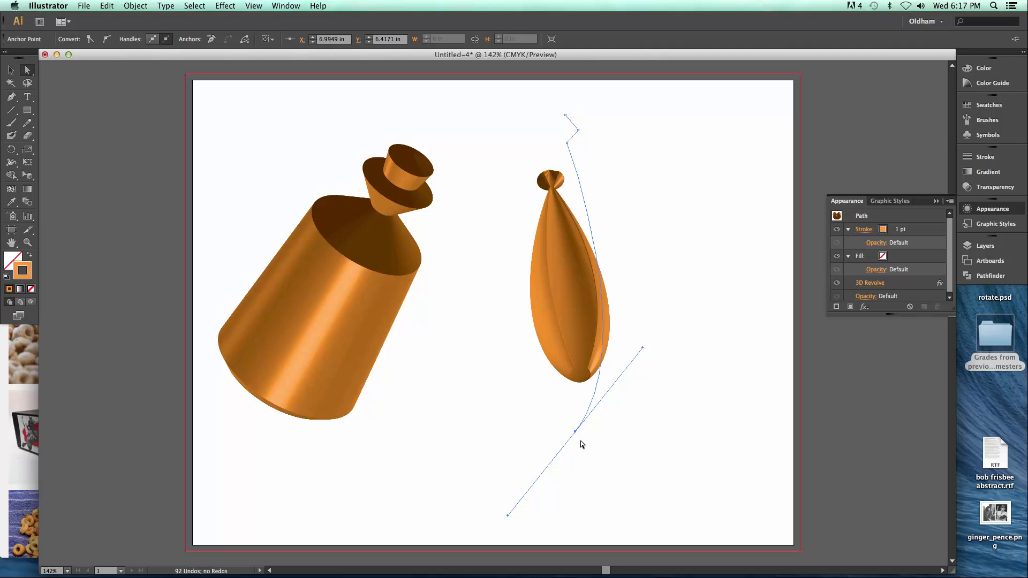
pyautogui.moveTo(576, 433); pyautogui.dragTo(615, 432)
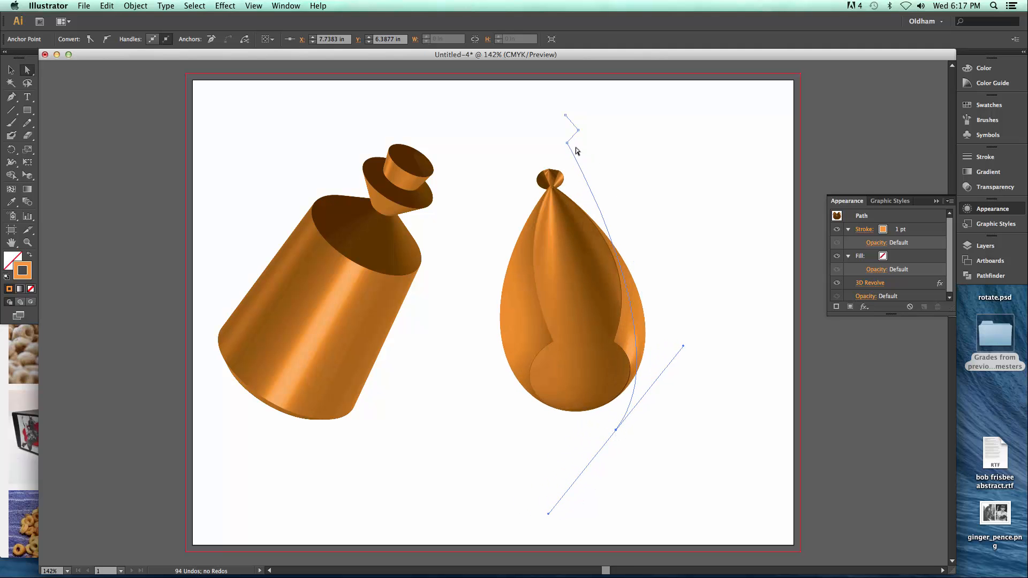
# Step: Enlarge the neck by moving the top end point to about X 6.73 in, Y 0.36 in and its base anchor to about X 6.99 in, Y 1.72 in
pyautogui.moveTo(568, 144); pyautogui.dragTo(561, 100)
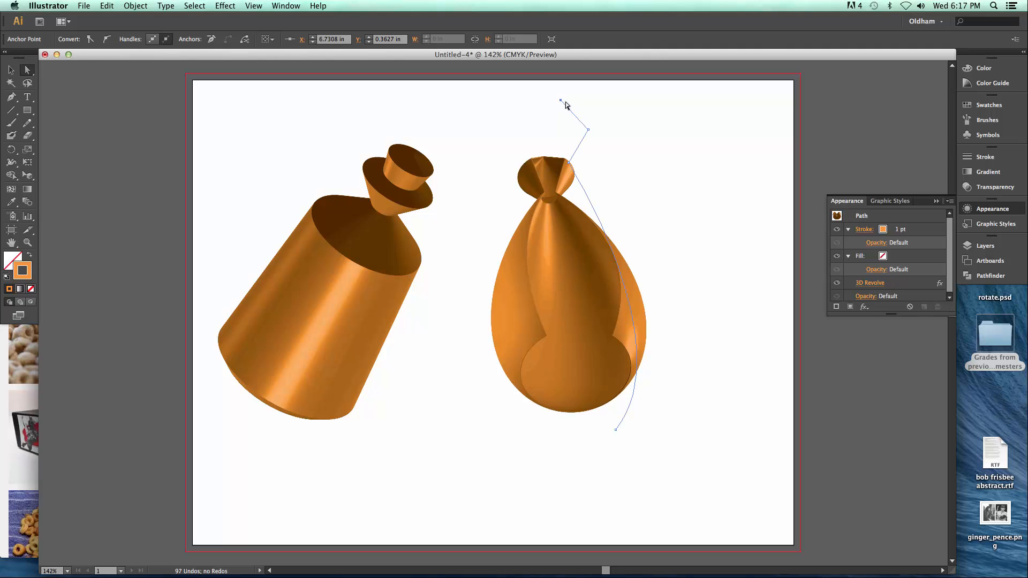
pyautogui.moveTo(569, 163); pyautogui.dragTo(574, 174)
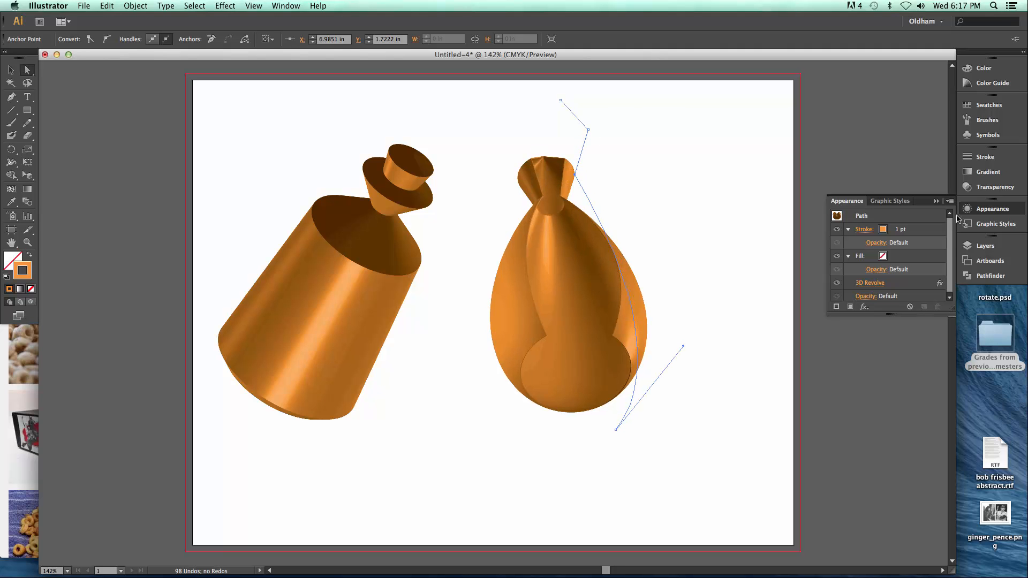
# Step: Edit the second shape's 3D Revolve effect with preview on, setting the angle to 360° and the rotation to about 26°, 43°, 11°
pyautogui.click(875, 283)
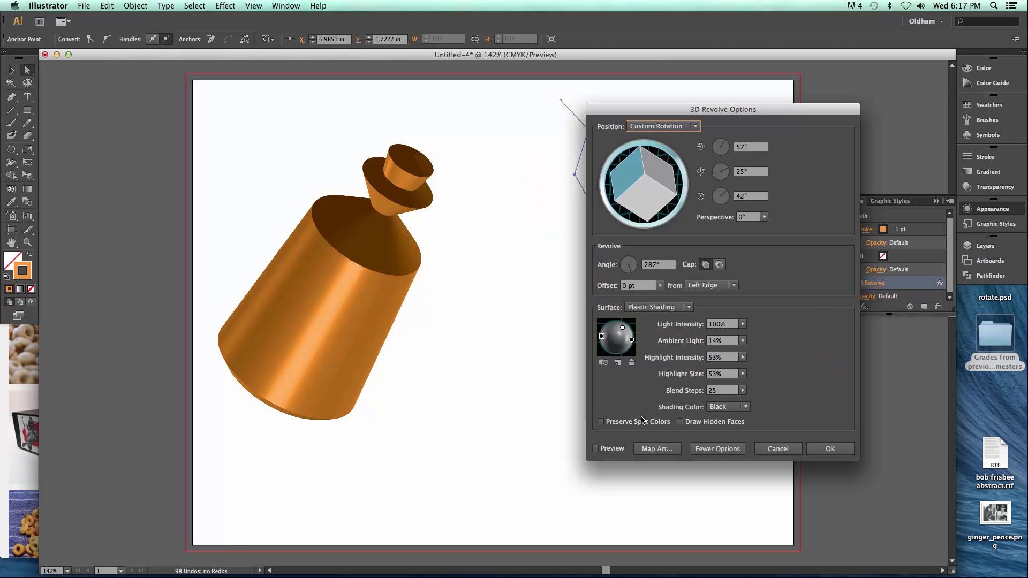
pyautogui.click(596, 449)
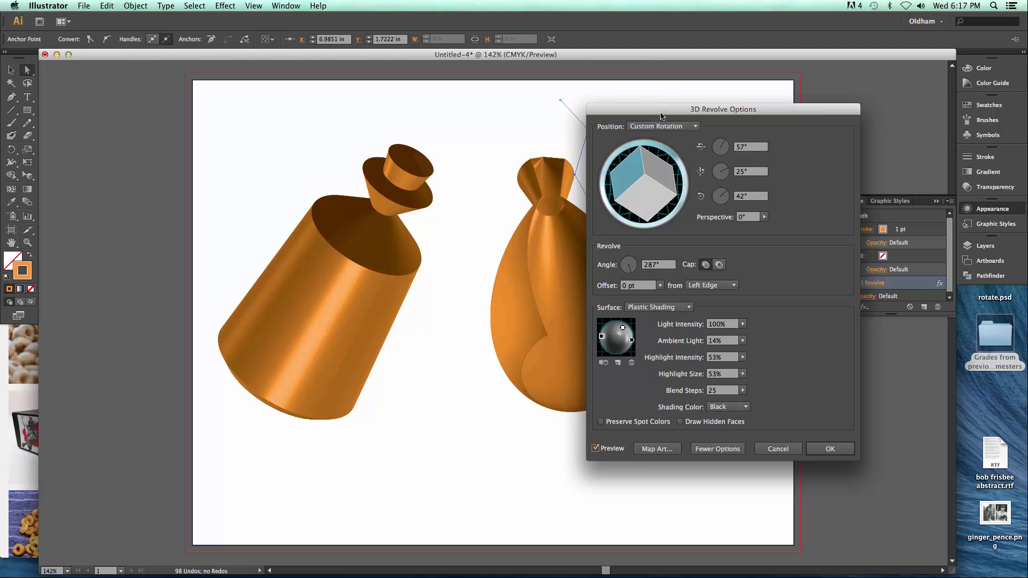
pyautogui.moveTo(661, 115); pyautogui.dragTo(745, 100)
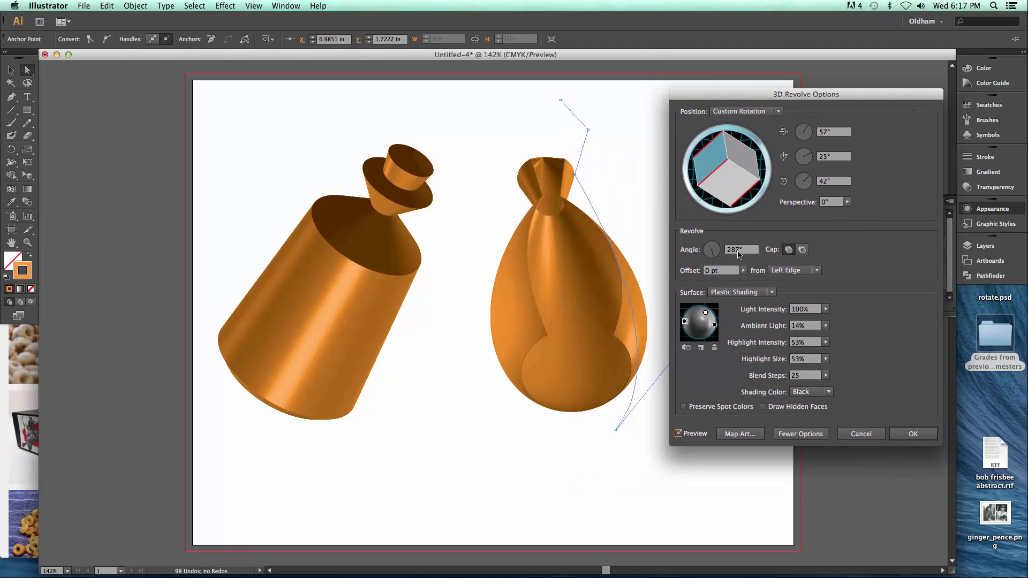
pyautogui.doubleClick(738, 250)
pyautogui.write('36')
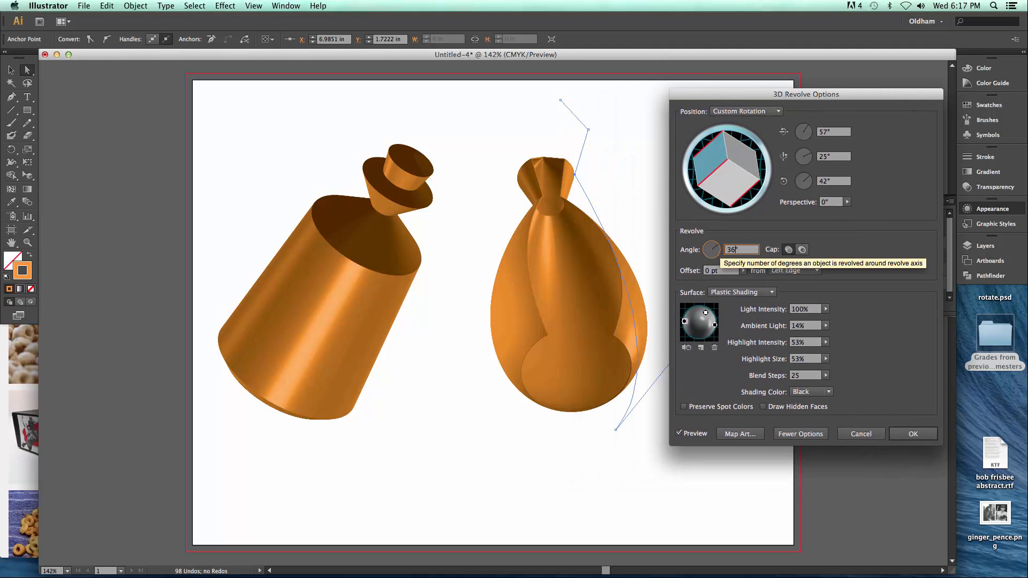
pyautogui.write('0')
pyautogui.click(840, 182)
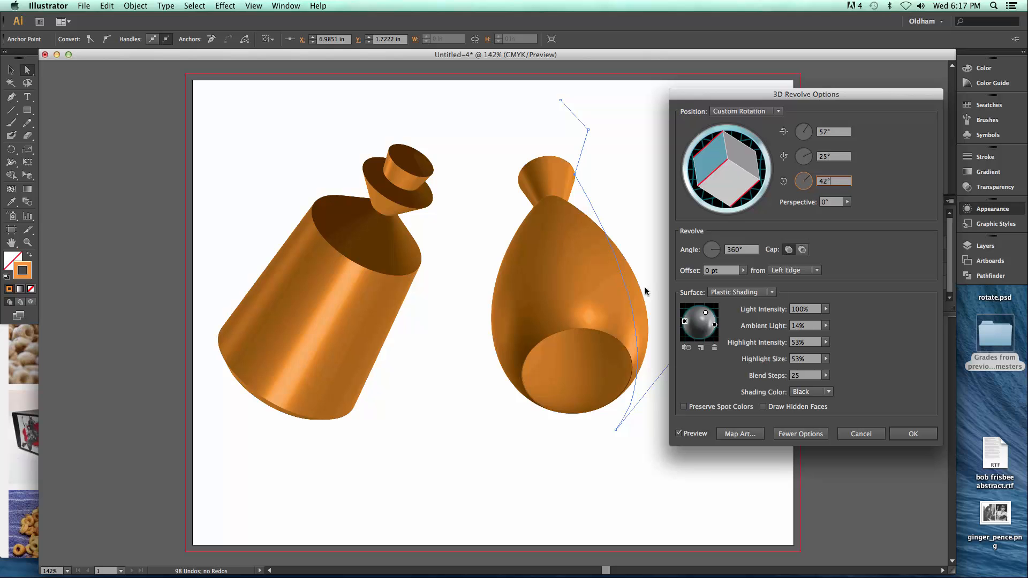
pyautogui.moveTo(745, 170)
pyautogui.mouseDown()
pyautogui.moveTo(737, 184)
pyautogui.moveTo(720, 168)
pyautogui.moveTo(713, 181)
pyautogui.mouseUp()
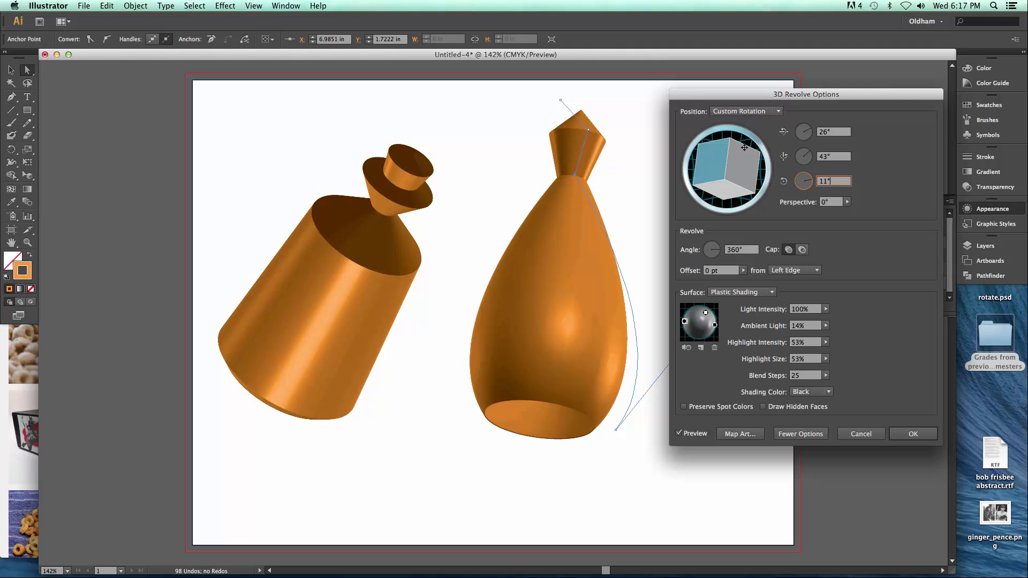
pyautogui.click(913, 434)
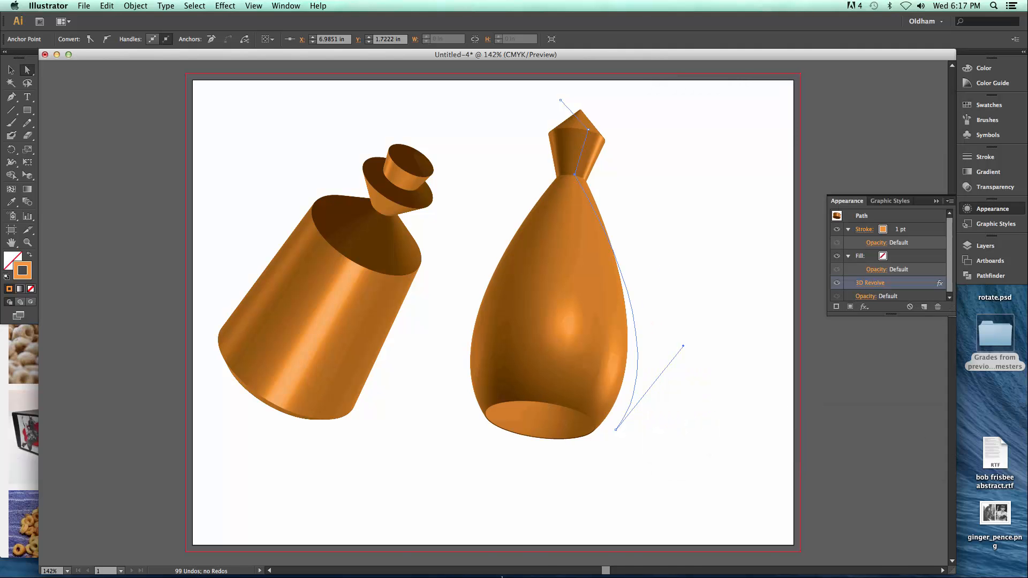
# Step: Add an anchor point with the Pen tool partway down the second shape's curved side
pyautogui.moveTo(503, 576)
pyautogui.press('p')
pyautogui.click(622, 274)
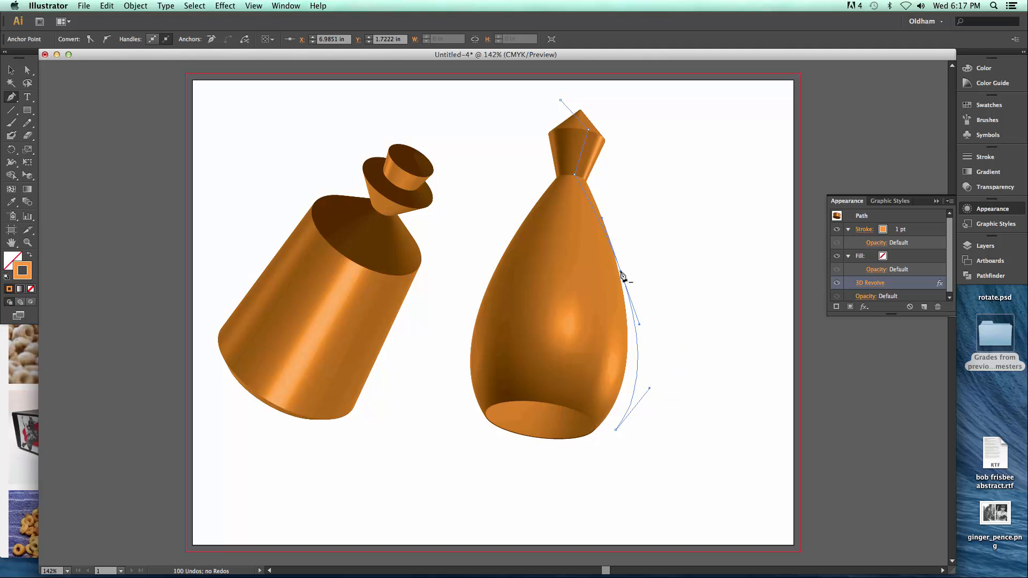
# Step: Move the new side anchor outward to about X 8.24 in, Y 3.38 in and convert it to a corner point
pyautogui.press('a')
pyautogui.moveTo(621, 271); pyautogui.dragTo(643, 267)
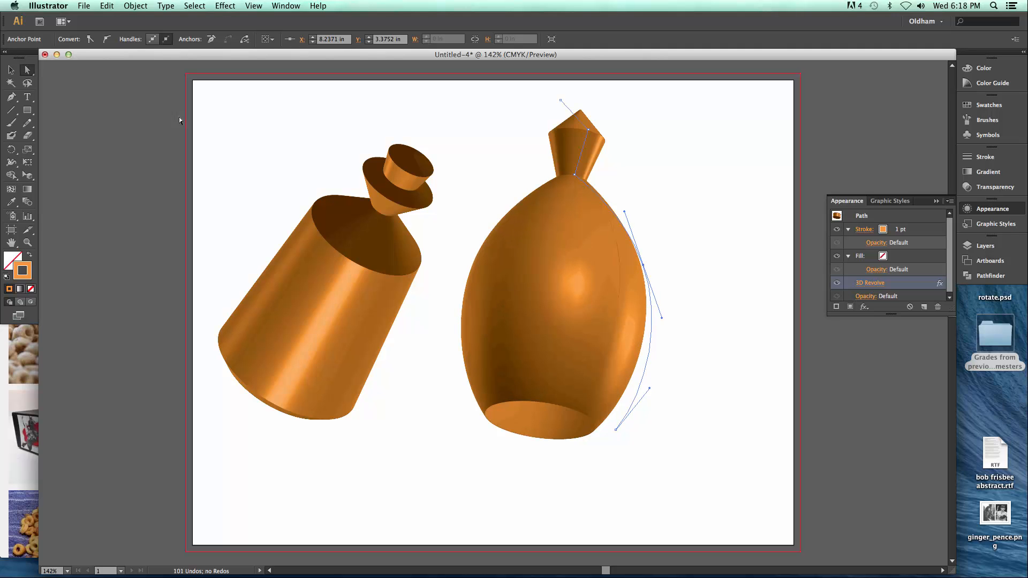
pyautogui.click(90, 39)
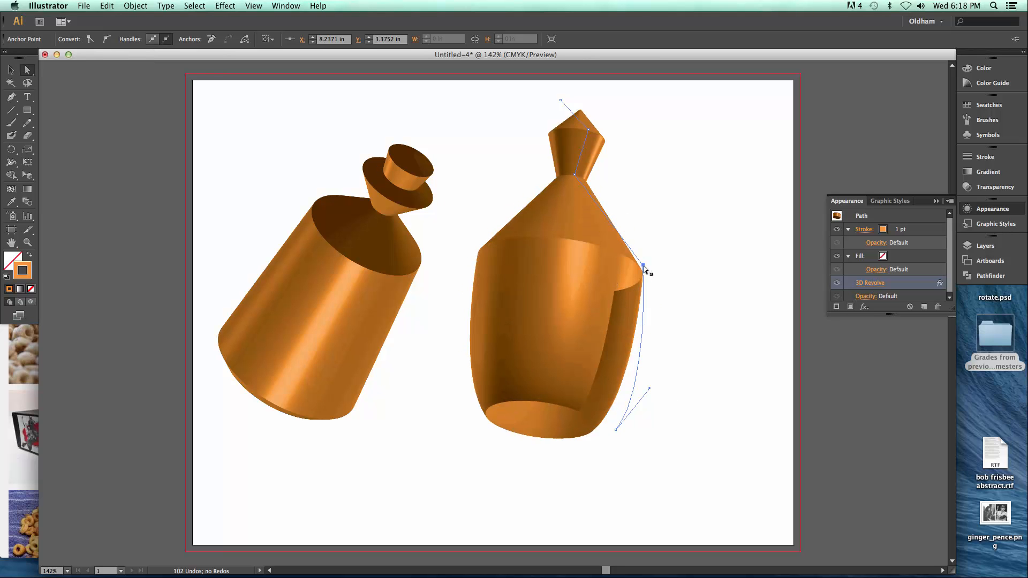
# Step: Pull the side corner further outward, move the bottom end point to about X 7.57 in, Y 6.53 in, and lengthen its direction handle
pyautogui.moveTo(643, 265); pyautogui.dragTo(657, 273)
pyautogui.moveTo(616, 429); pyautogui.dragTo(606, 438)
pyautogui.moveTo(641, 396); pyautogui.dragTo(663, 393)
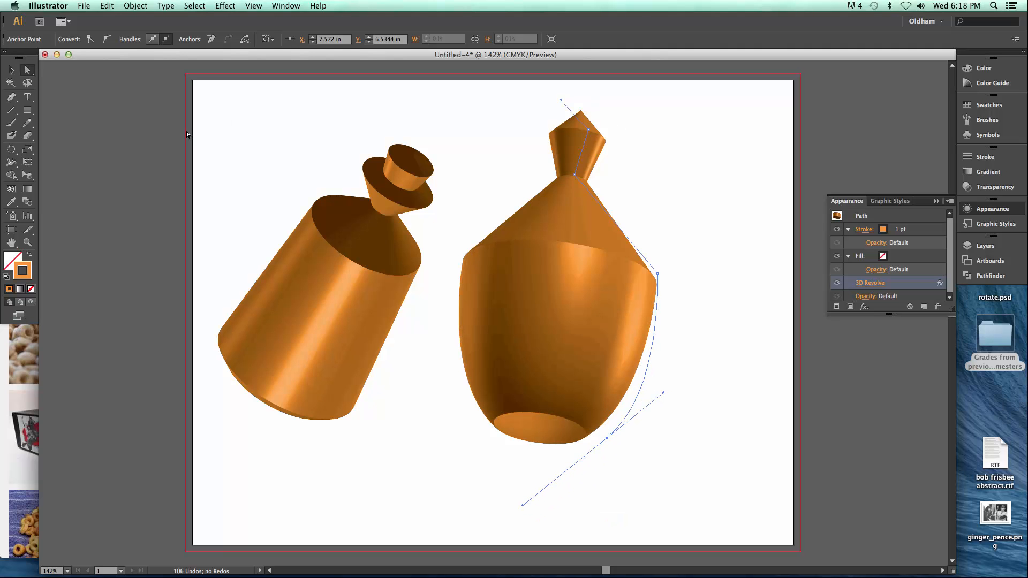
# Step: Try deleting the anchor at the neck's base with the Pen tool, undo it, and try that anchor as a smooth point before restoring the corner
pyautogui.press('p')
pyautogui.click(576, 177)
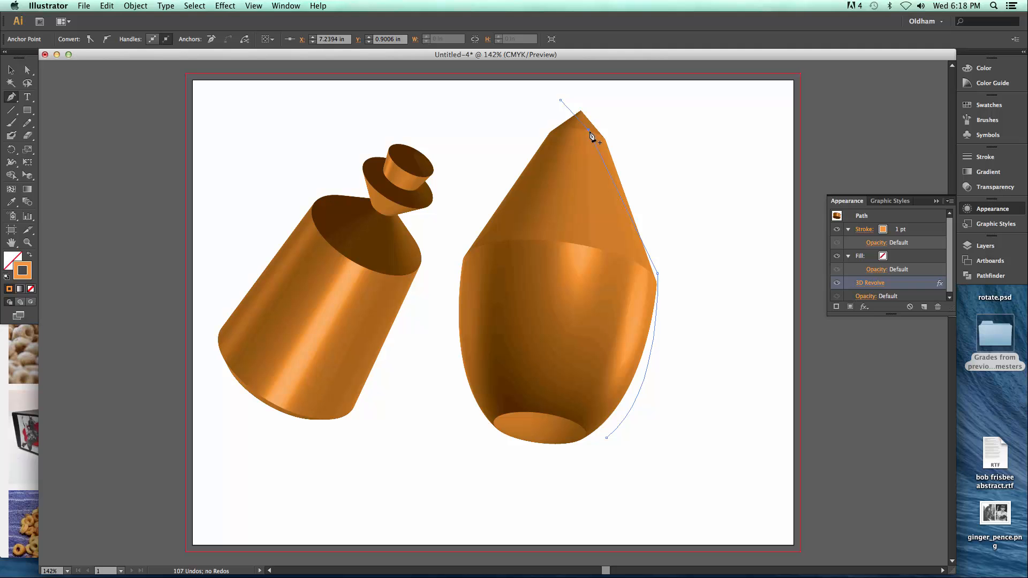
pyautogui.press('super+z')
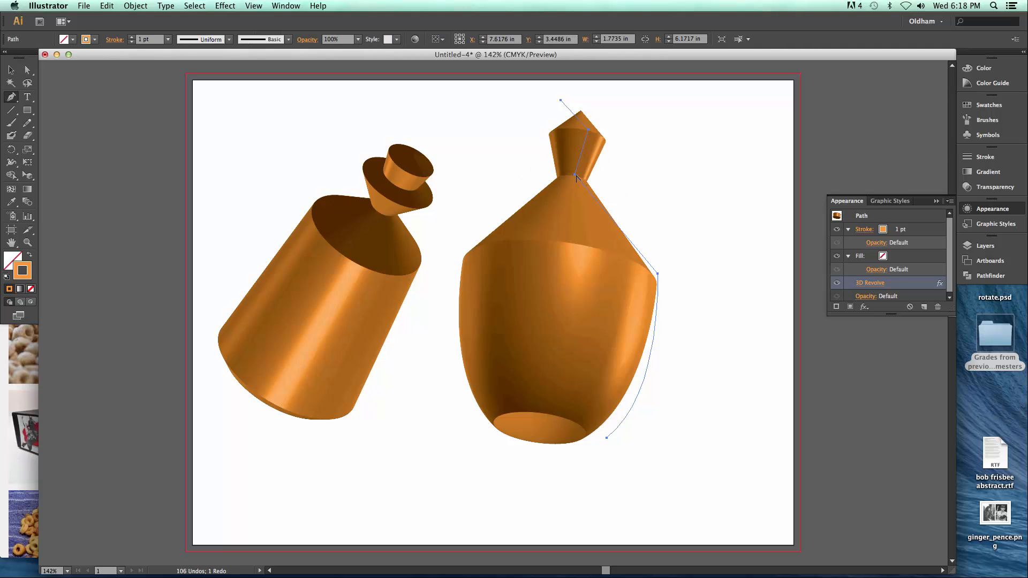
pyautogui.moveTo(575, 176); pyautogui.dragTo(566, 156)
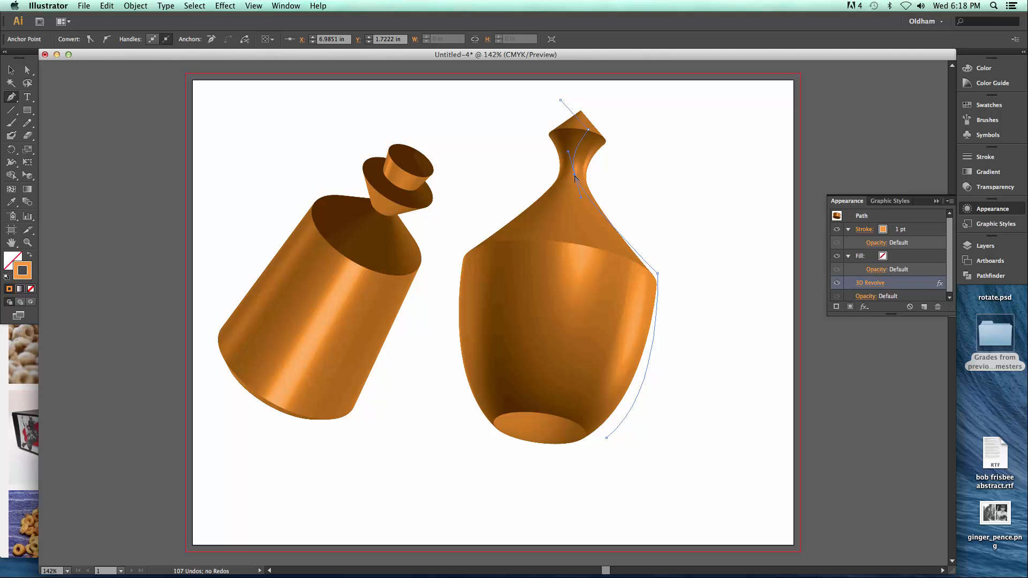
pyautogui.click(574, 176)
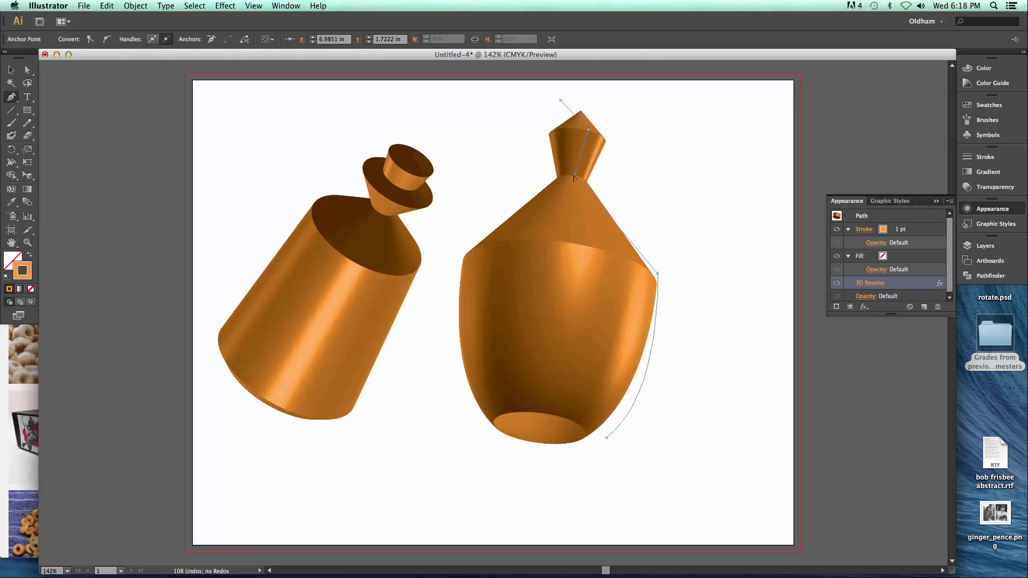
# Step: Widen the neck by moving its base anchor to about X 7.43 in, Y 2.28 in and its upper anchor to about X 7.40 in, Y 0.90 in
pyautogui.press('a')
pyautogui.moveTo(574, 175); pyautogui.dragTo(598, 205)
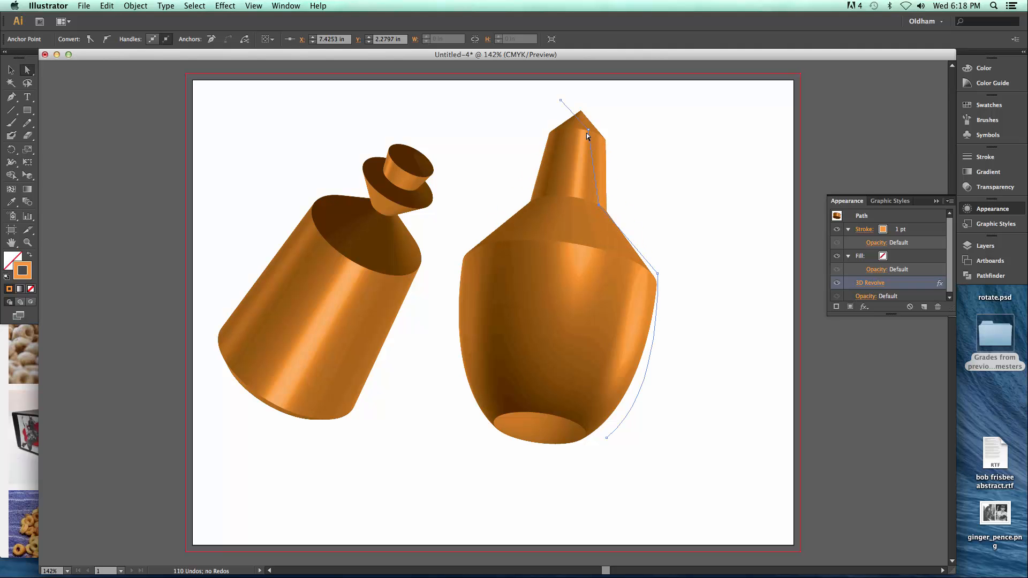
pyautogui.moveTo(588, 130); pyautogui.dragTo(596, 128)
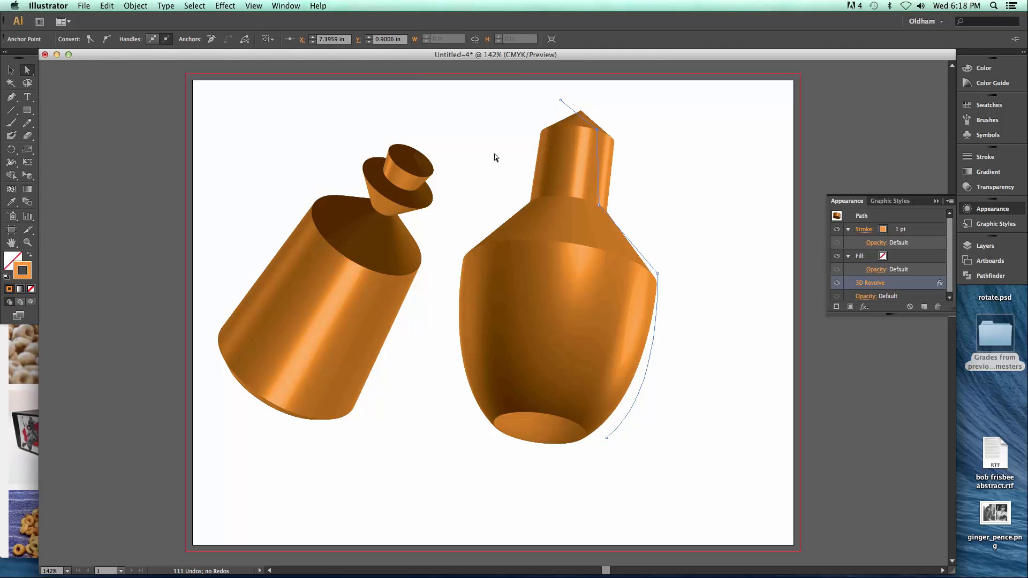
# Step: Recolor the second shape's stroke, trying red, CMYK Cyan, tan and C=20 M=0 Y=100 K=0 before choosing green, and deselect it
pyautogui.click(9, 72)
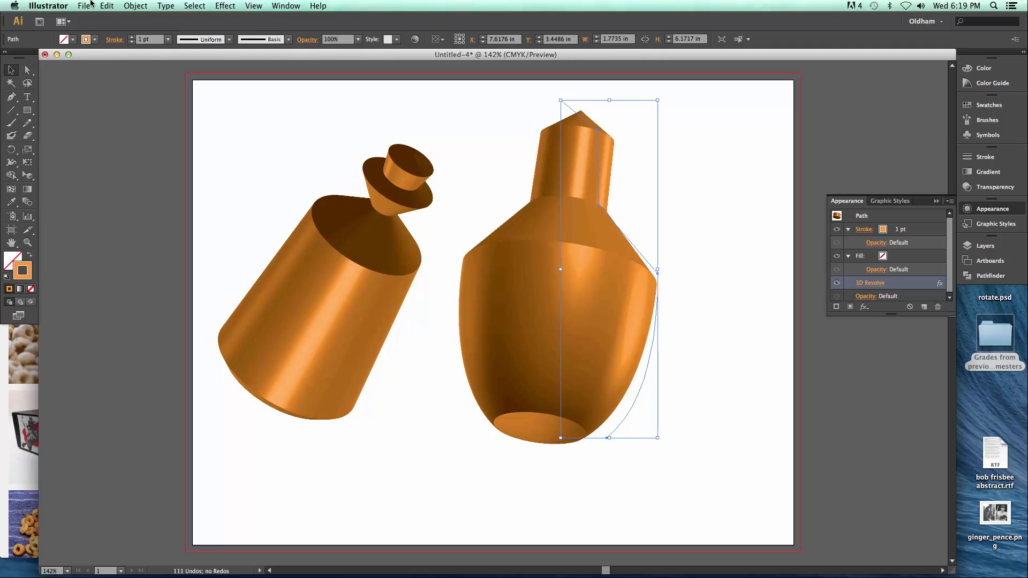
pyautogui.click(86, 39)
pyautogui.click(89, 62)
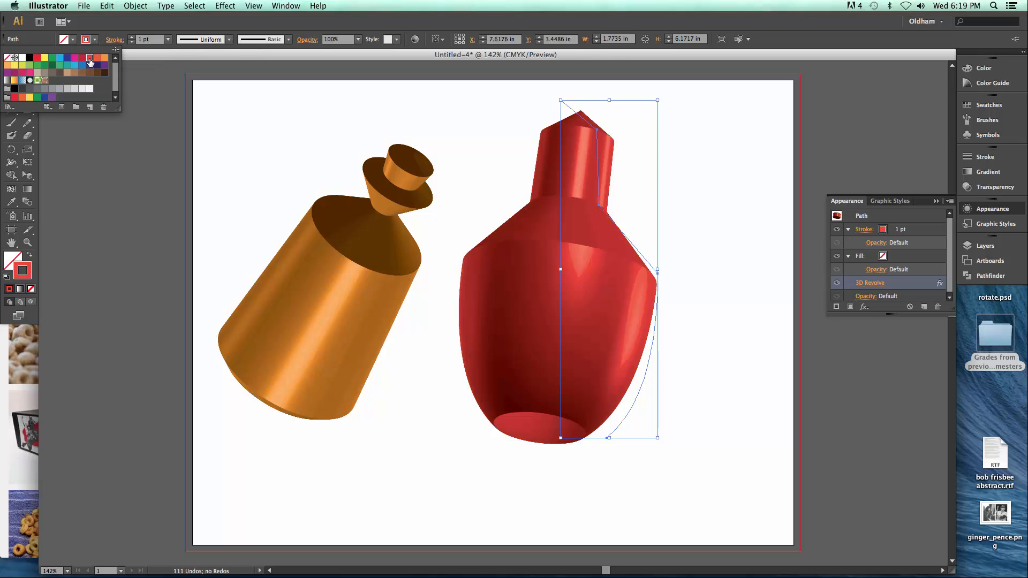
pyautogui.click(60, 58)
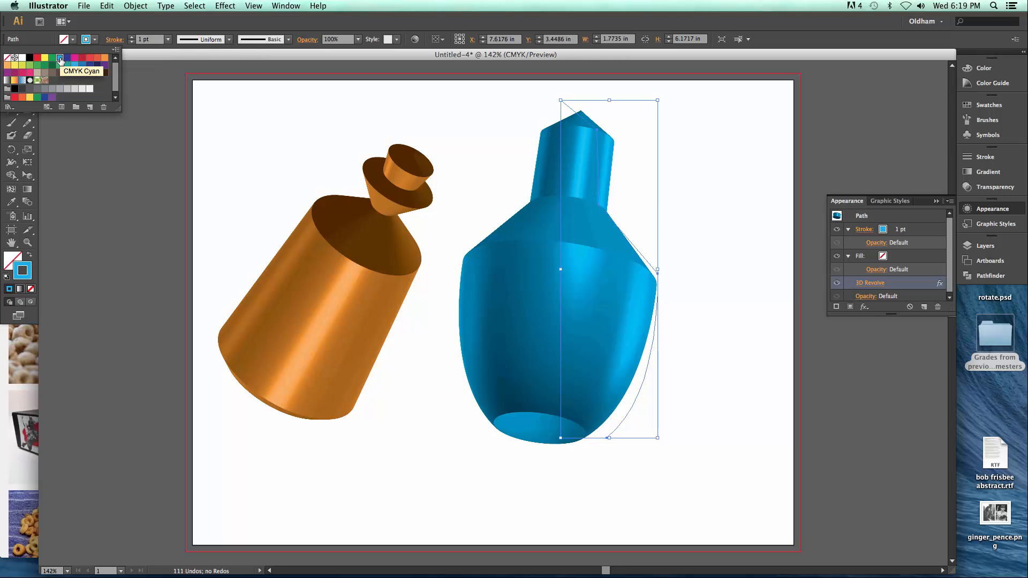
pyautogui.click(67, 74)
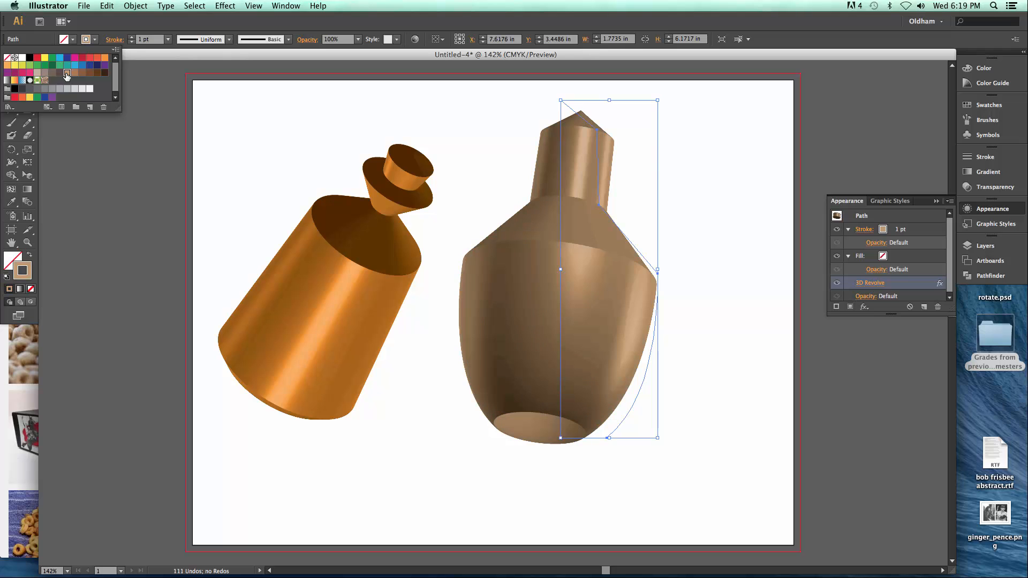
pyautogui.click(22, 66)
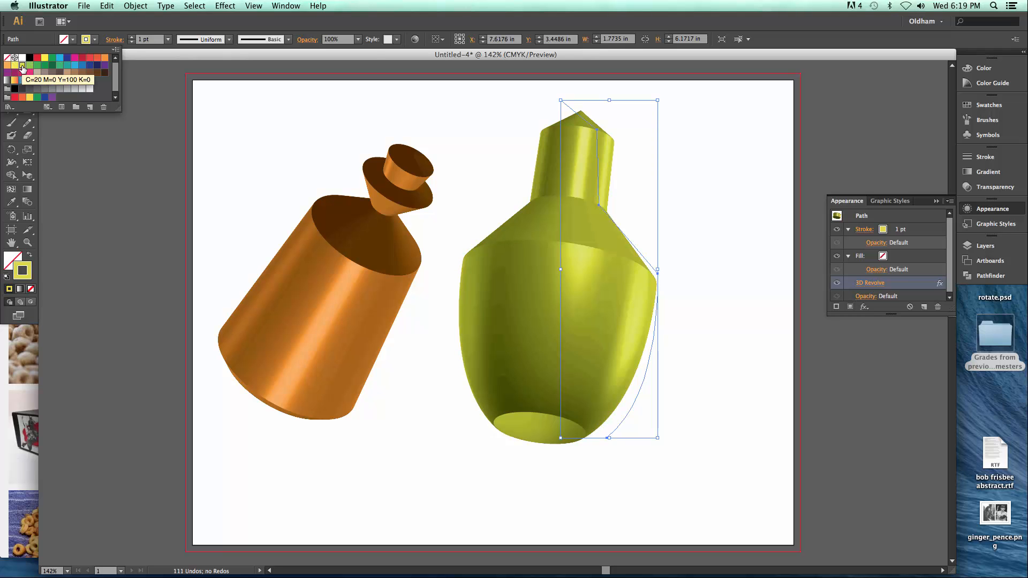
pyautogui.click(37, 66)
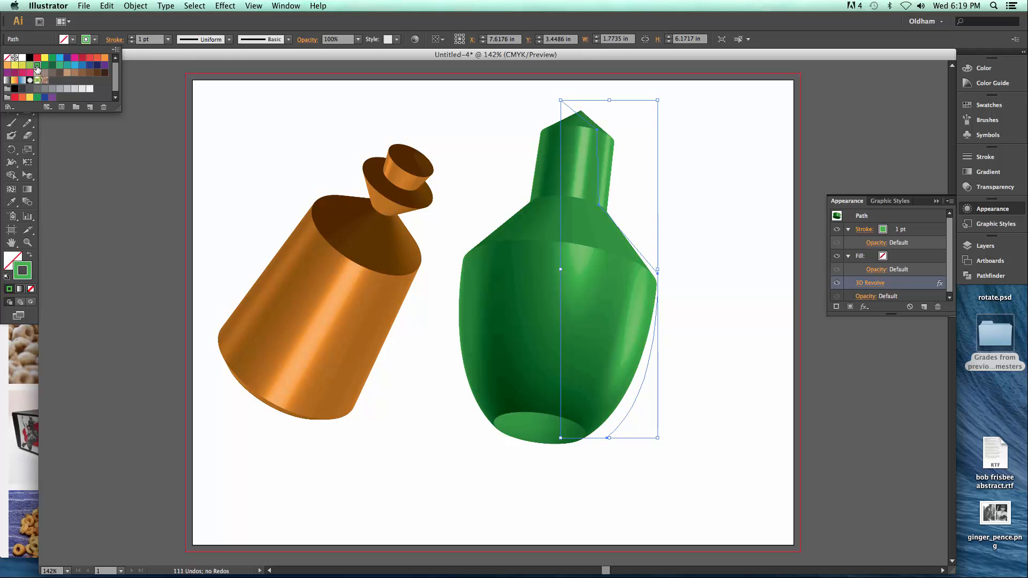
pyautogui.click(236, 136)
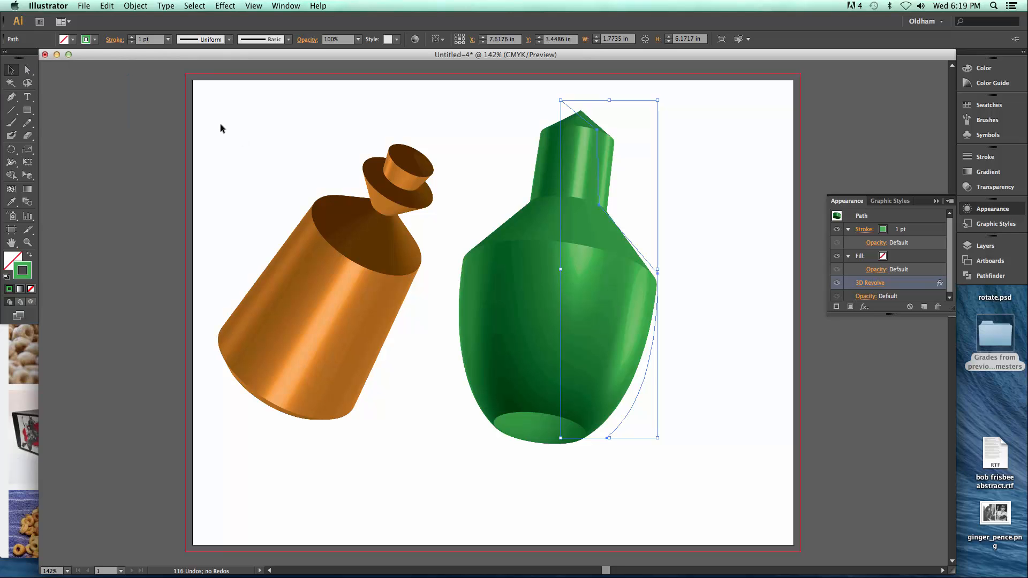
pyautogui.click(221, 124)
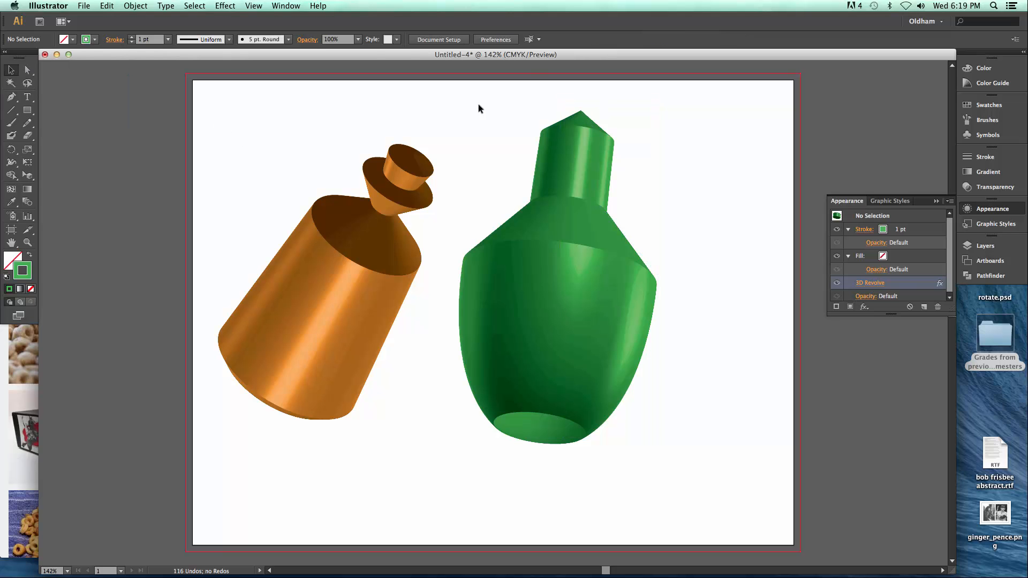
# Step: Select the green bottle and expand its appearance into editable paths
pyautogui.moveTo(536, 100); pyautogui.dragTo(645, 209)
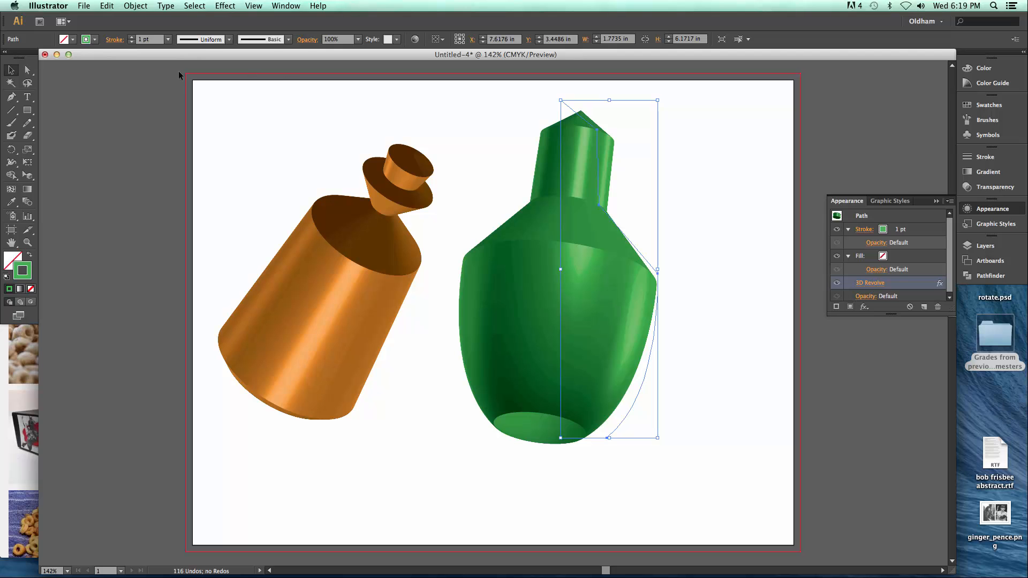
pyautogui.click(136, 6)
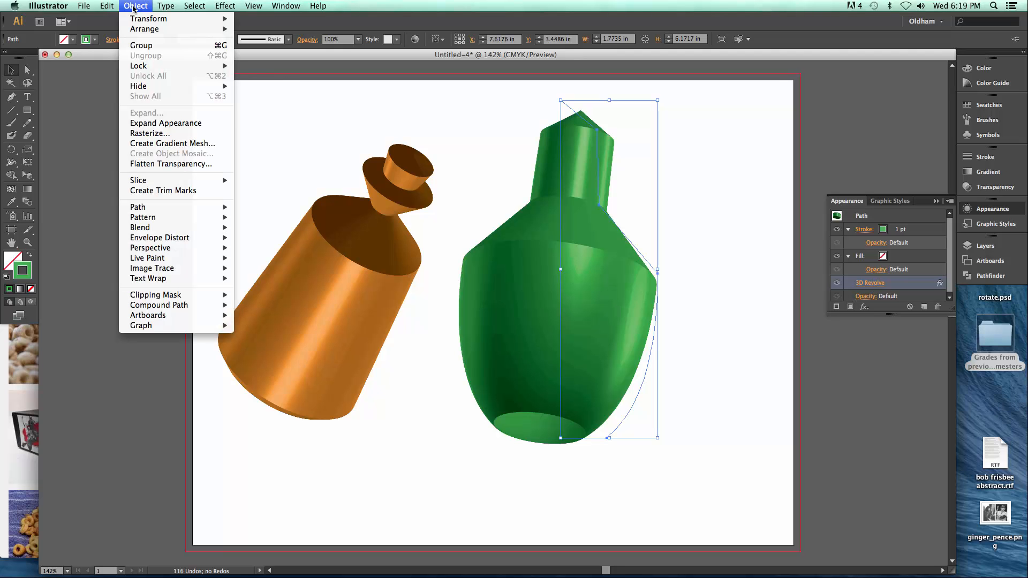
pyautogui.click(151, 124)
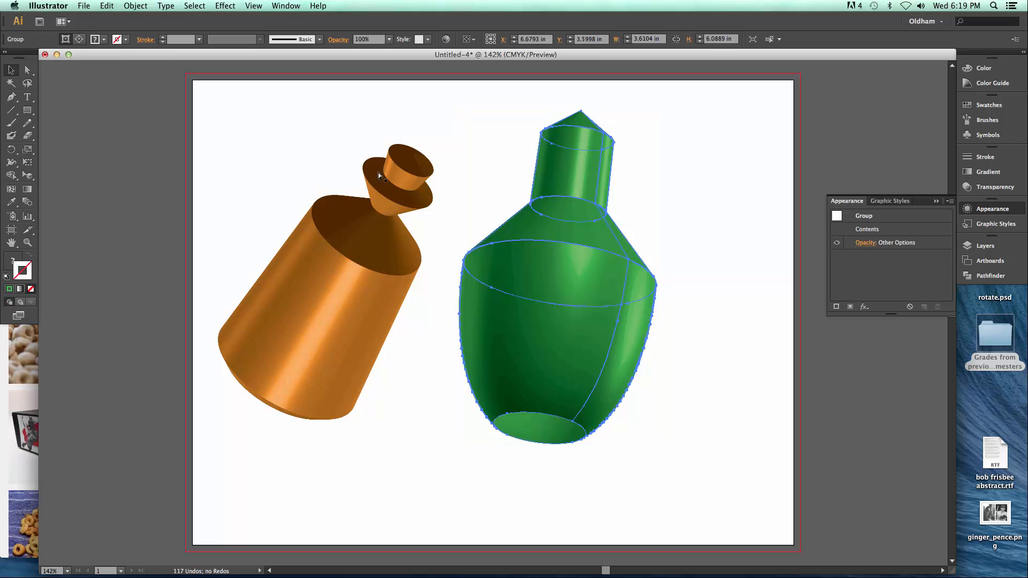
# Step: Examine the expanded bottle's paths in Outline view and return to Preview
pyautogui.press('super+y')
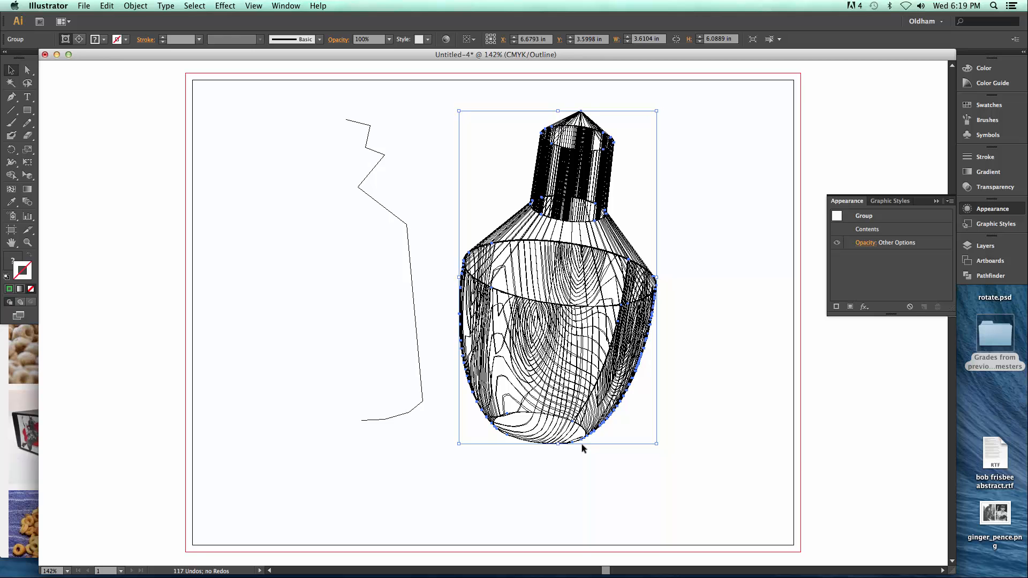
pyautogui.press('shift+super+b')
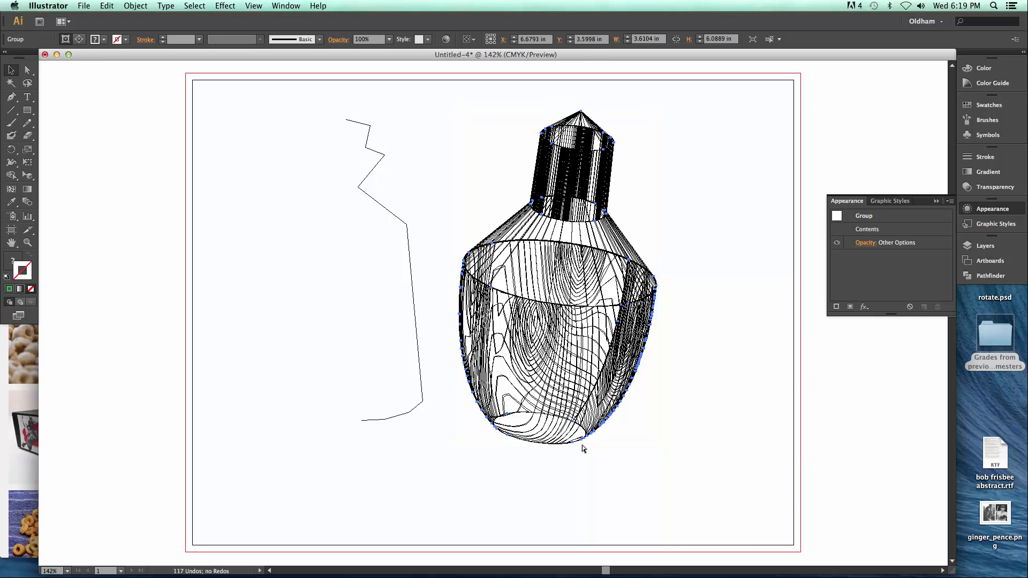
pyautogui.press('super+y')
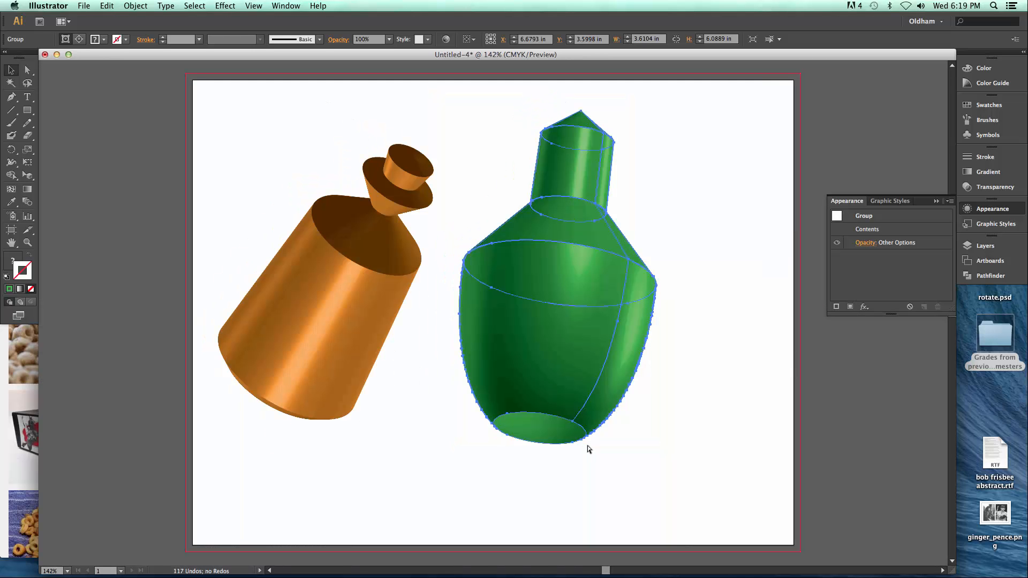
# Step: Undo the expansion to compare the original path in Outline view, redo the expansion and return to Preview
pyautogui.press('super+z')
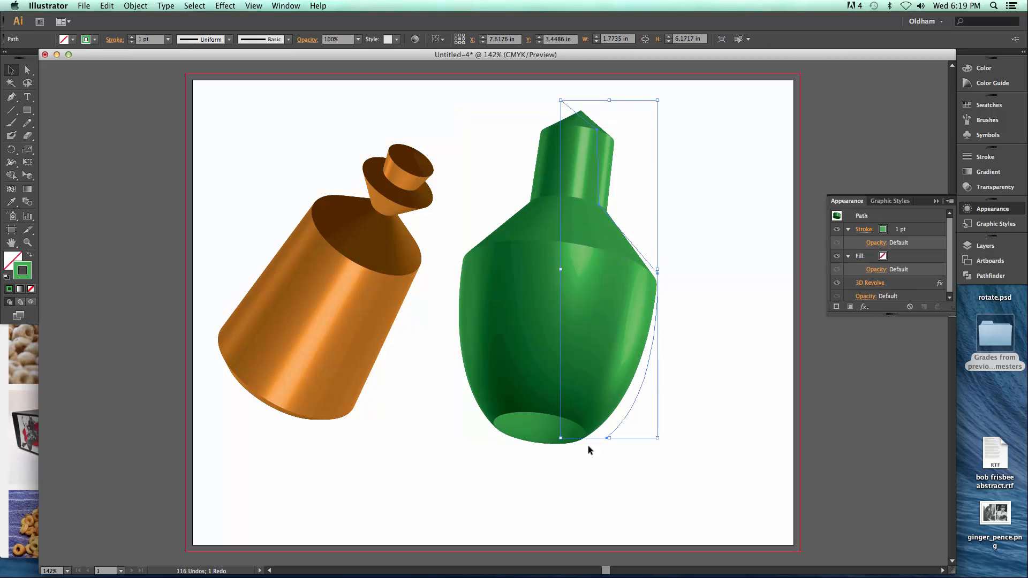
pyautogui.press('super+y')
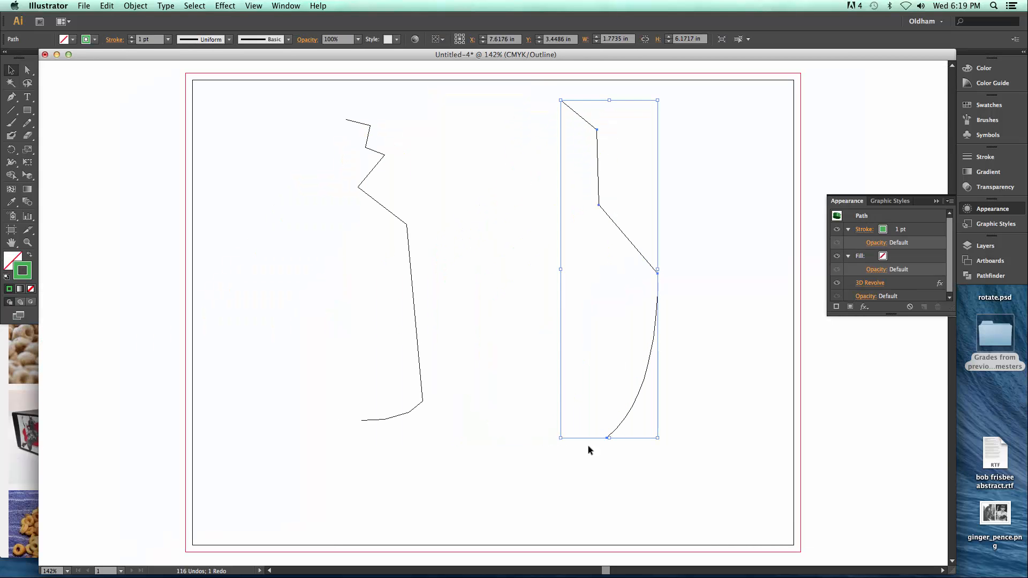
pyautogui.press('super+shift+z')
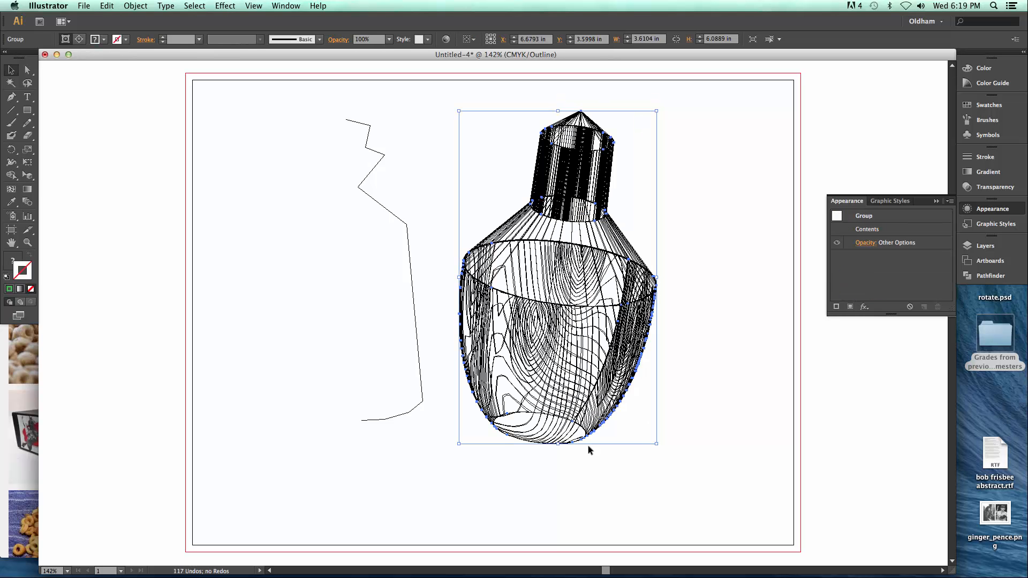
pyautogui.press('super+y')
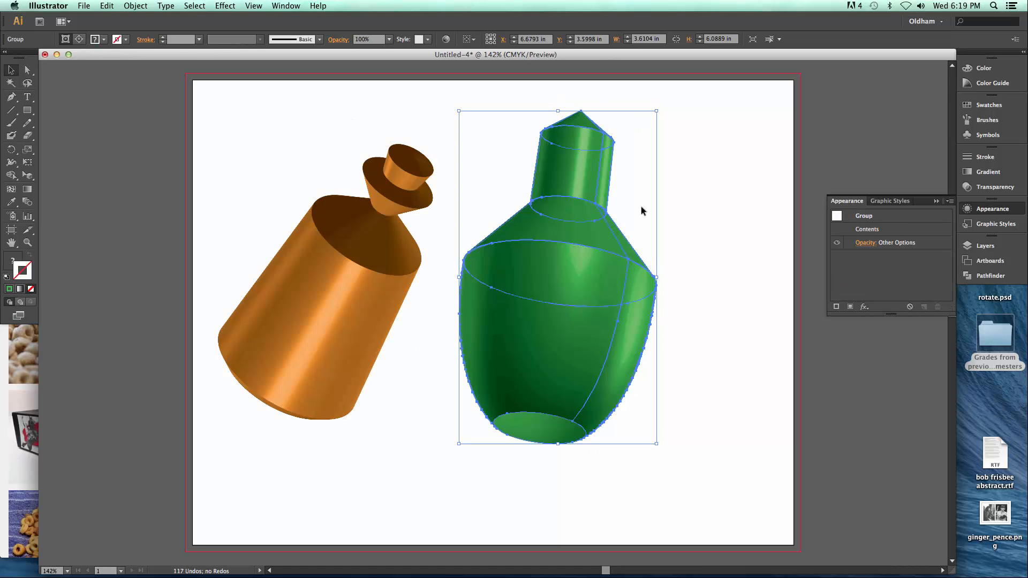
# Step: Select a single shading band on the front of the green bottle's body with Direct Selection and fill it with yellow
pyautogui.click(689, 181)
pyautogui.click(25, 72)
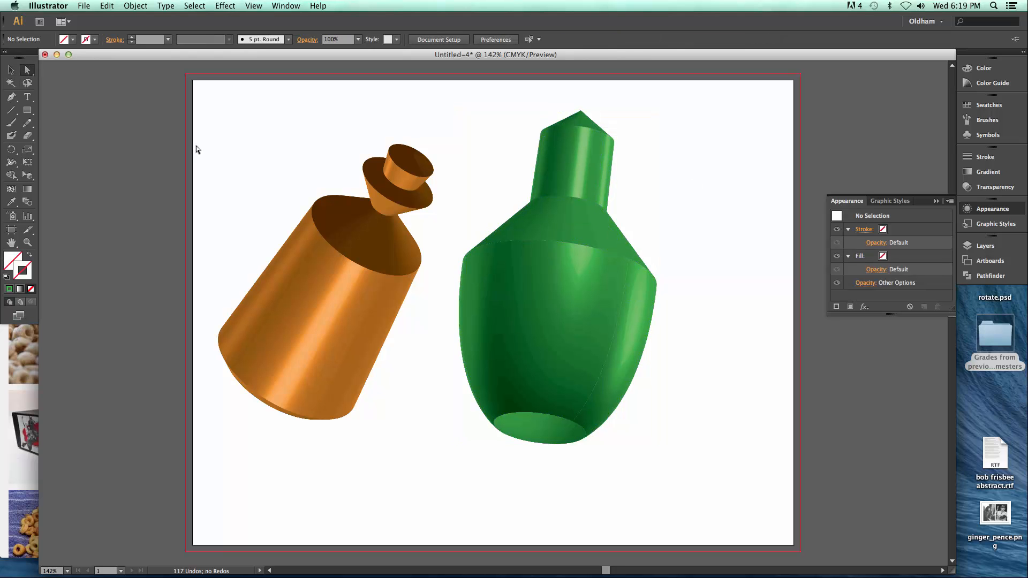
pyautogui.click(576, 320)
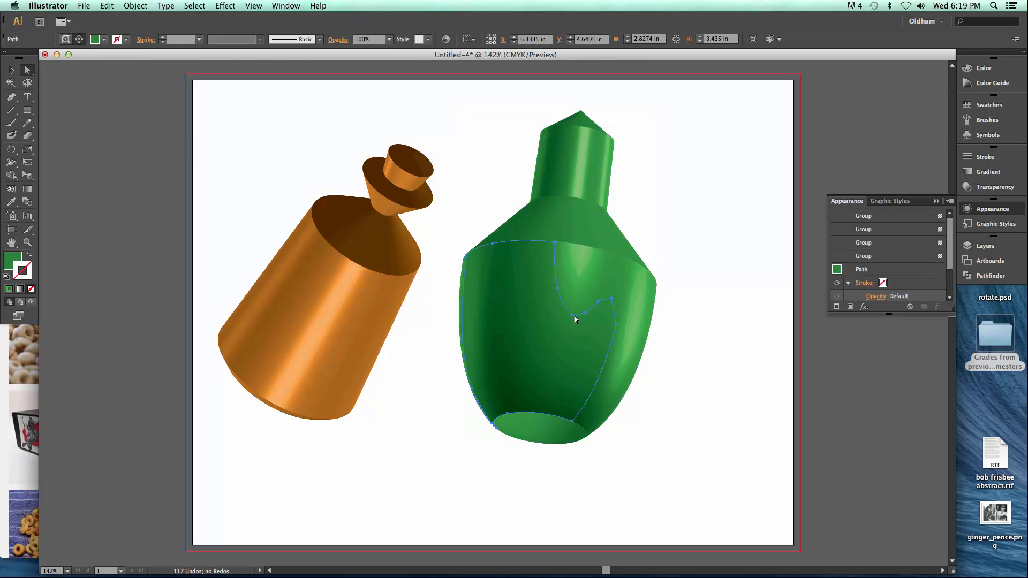
pyautogui.click(103, 40)
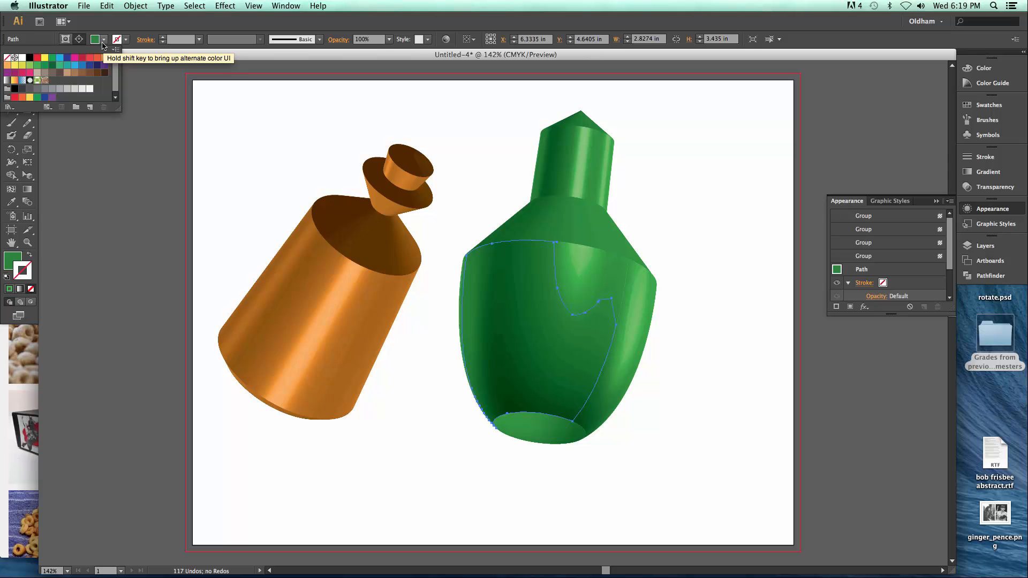
pyautogui.click(45, 58)
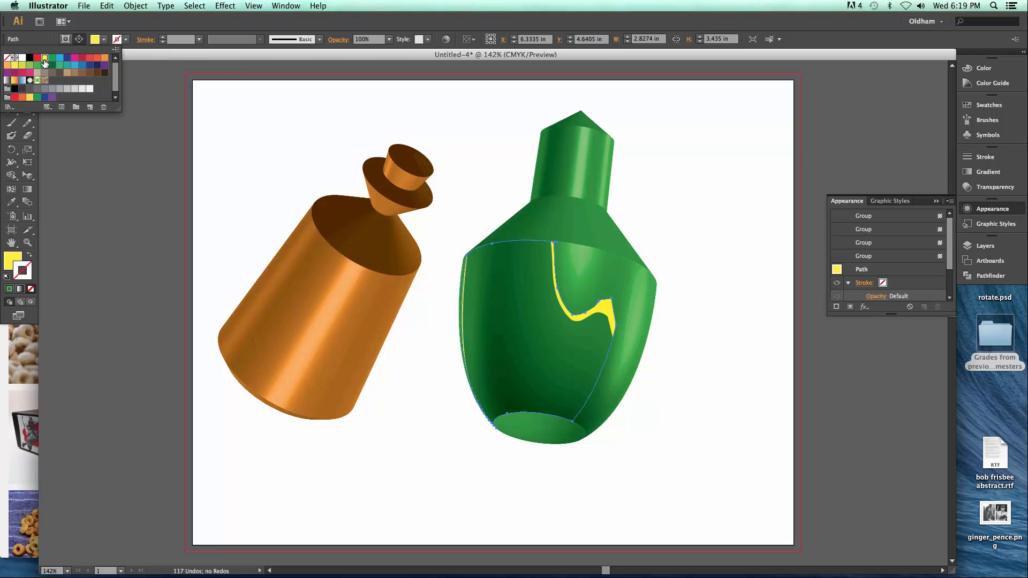
pyautogui.click(587, 289)
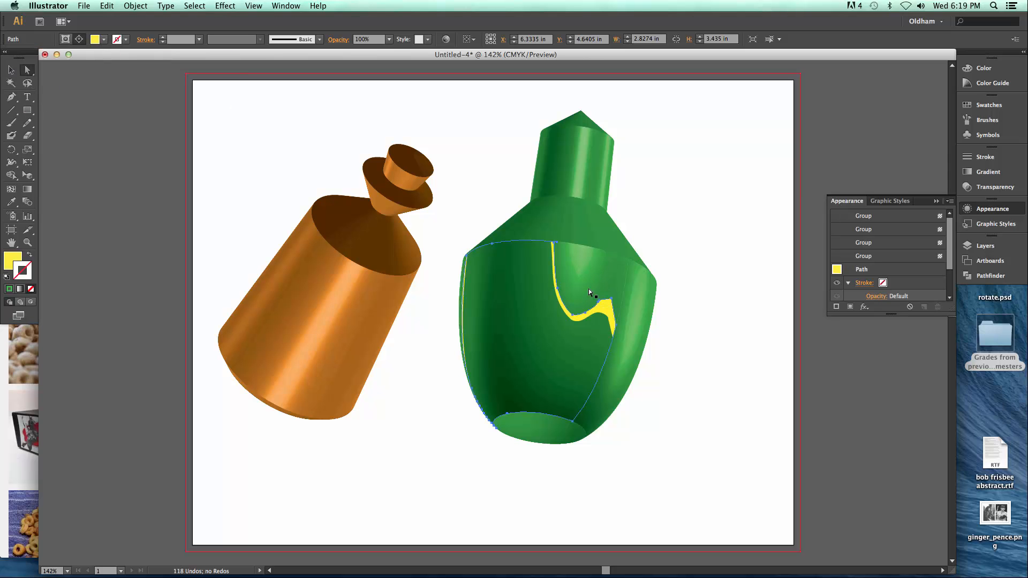
# Step: Select the nested shading bands above the yellow band on the green bottle's body and give them a red stroke
pyautogui.click(589, 278)
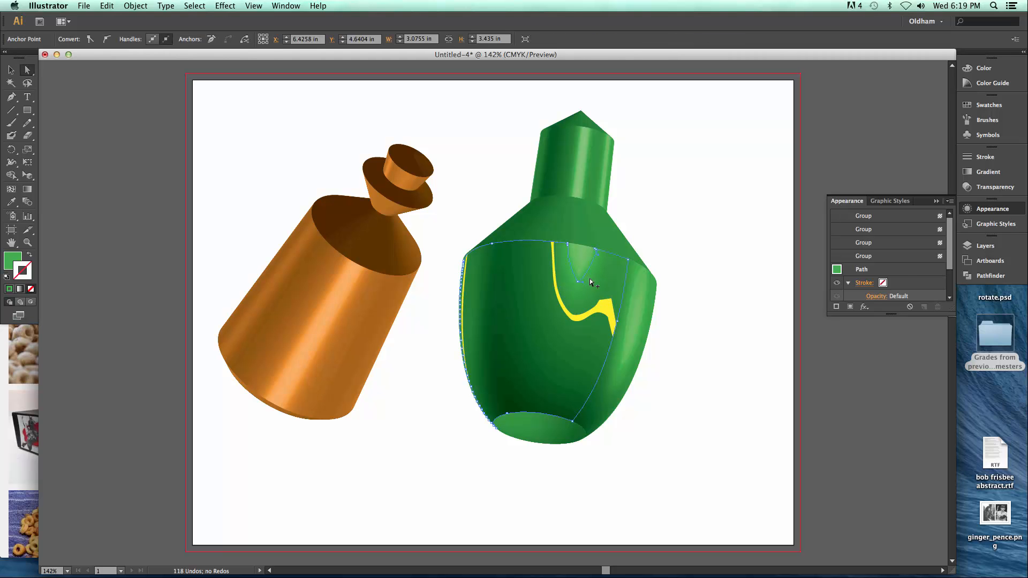
pyautogui.keyDown('shift'); pyautogui.click(593, 282); pyautogui.keyUp('shift')
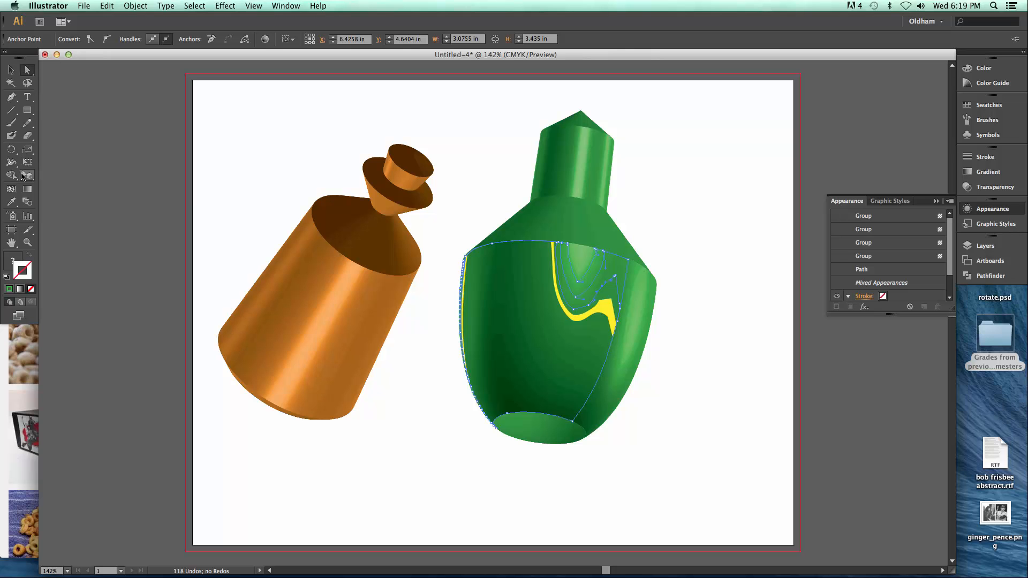
pyautogui.click(997, 111)
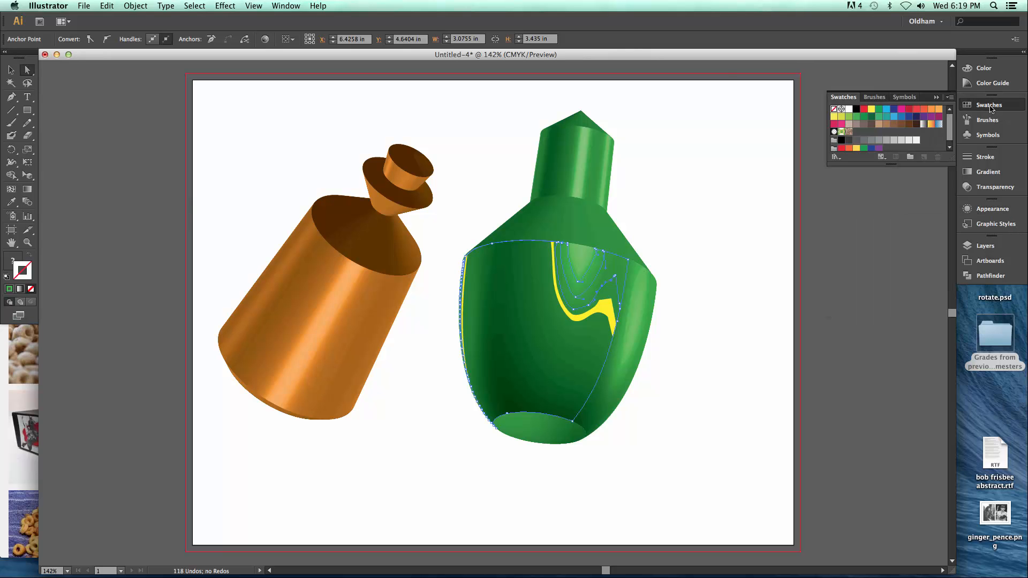
pyautogui.click(871, 109)
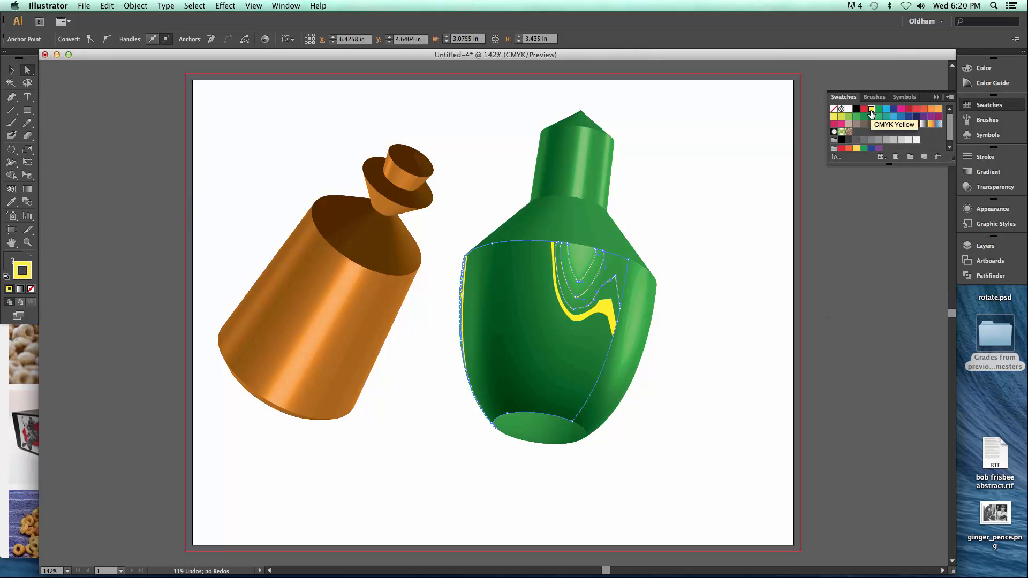
pyautogui.click(916, 109)
pyautogui.click(687, 209)
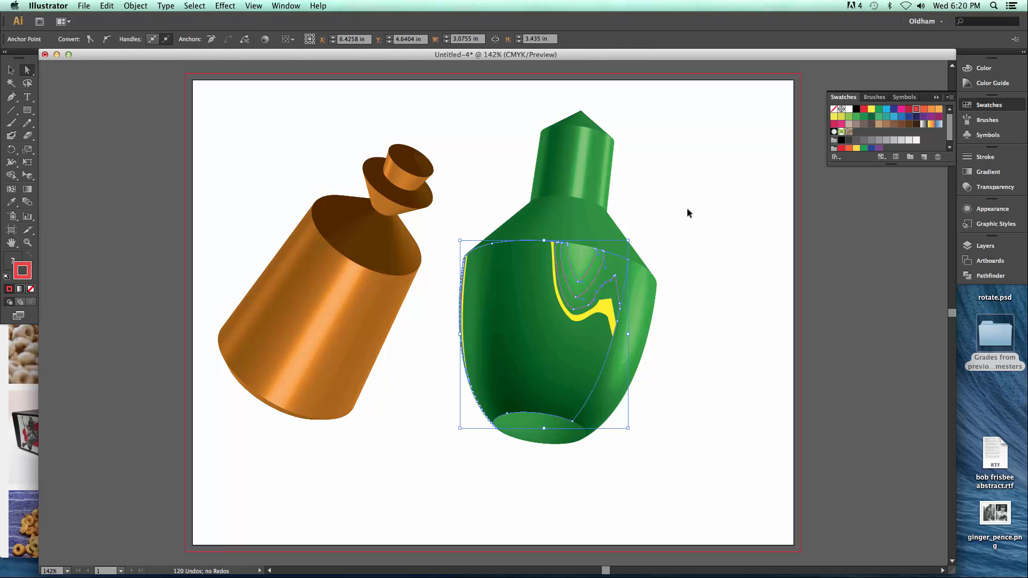
# Step: Select the middle shading band on the green bottle's shoulder, give it an orange stroke and fill it with pale yellow
pyautogui.click(582, 229)
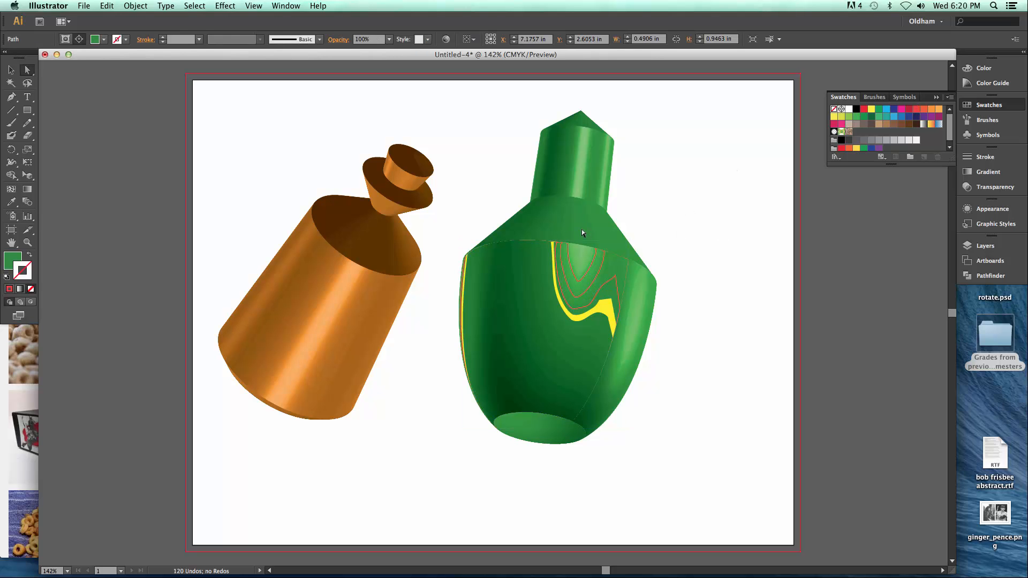
pyautogui.click(931, 110)
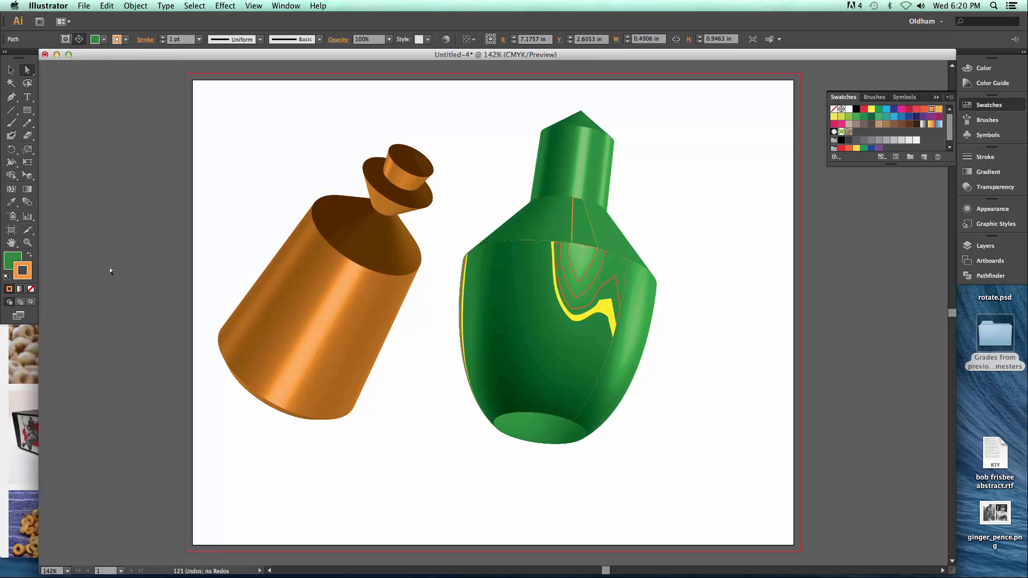
pyautogui.click(11, 261)
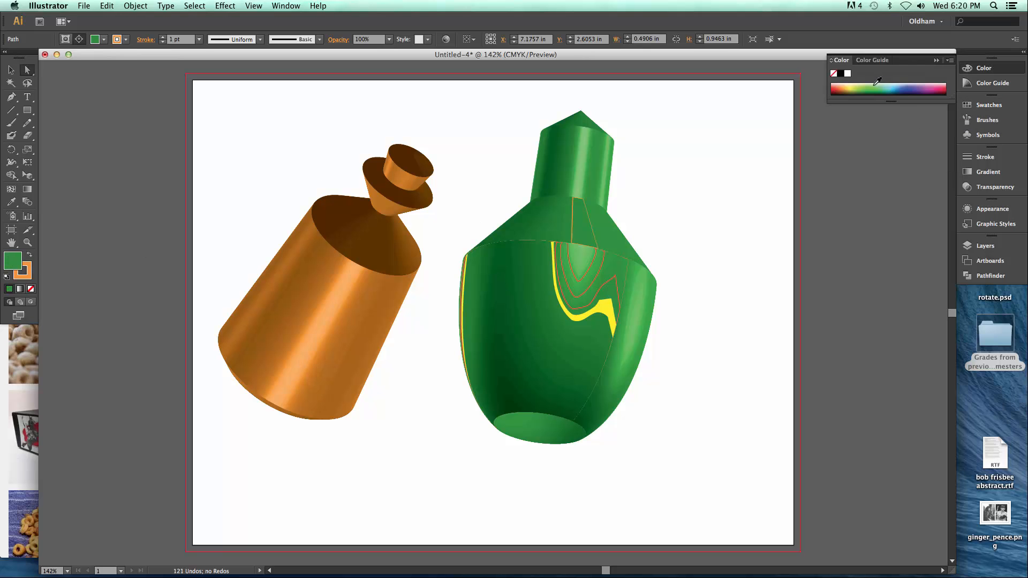
pyautogui.click(854, 86)
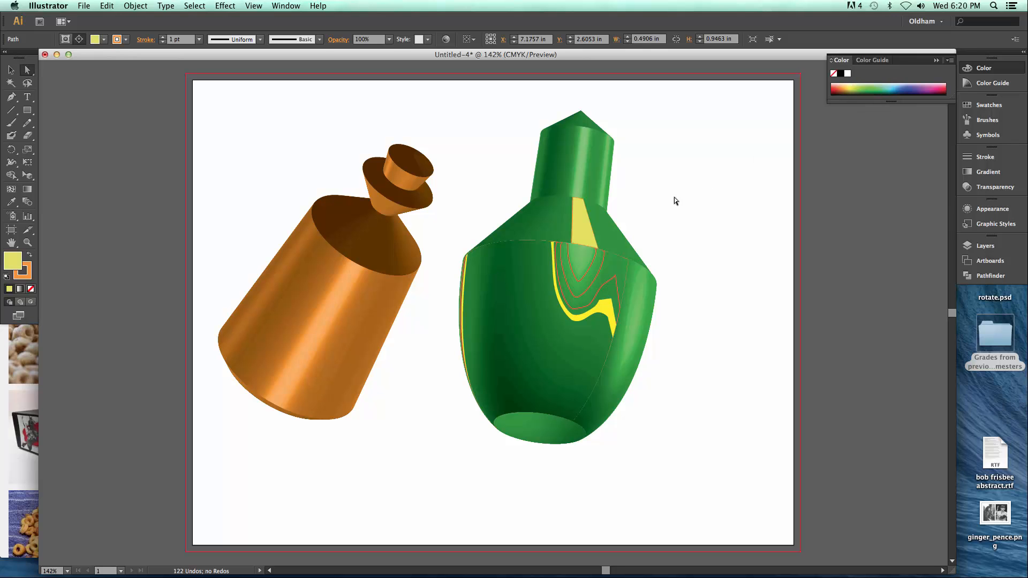
# Step: Select several narrow vertical shading bands on the green bottle's neck and fill them with light orange
pyautogui.click(548, 156)
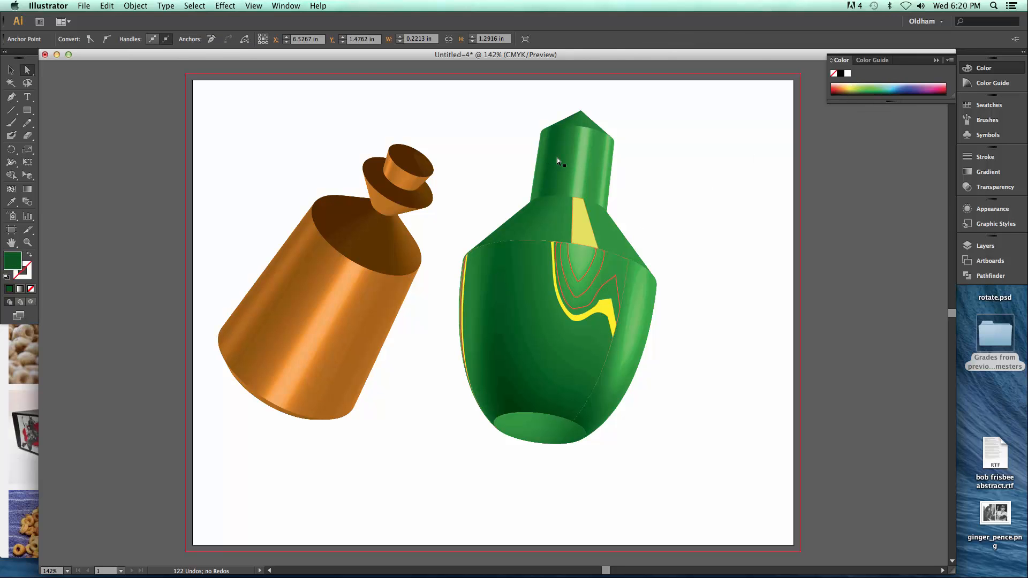
pyautogui.keyDown('shift'); pyautogui.click(557, 157); pyautogui.keyUp('shift')
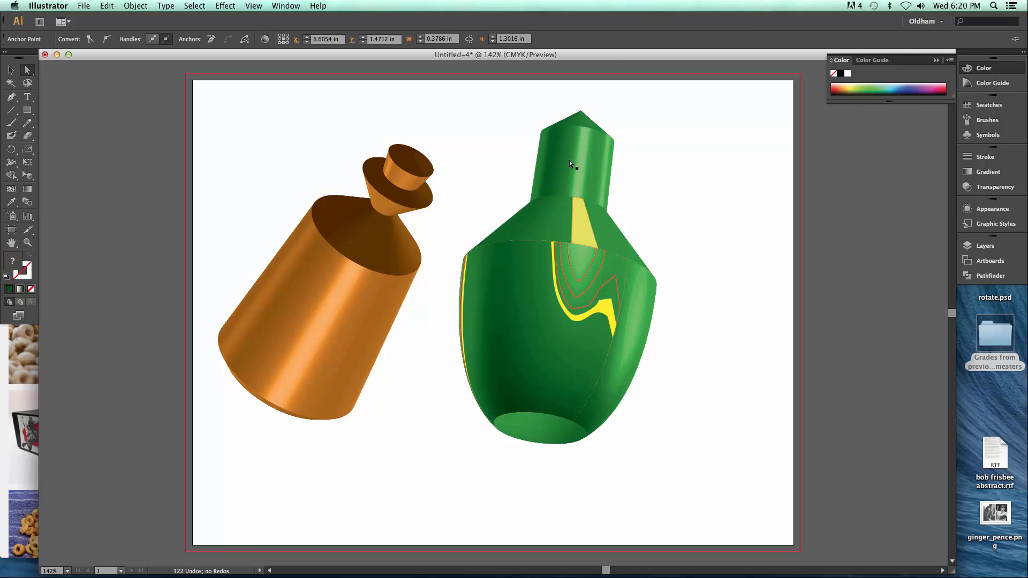
pyautogui.keyDown('shift'); pyautogui.click(602, 166); pyautogui.keyUp('shift')
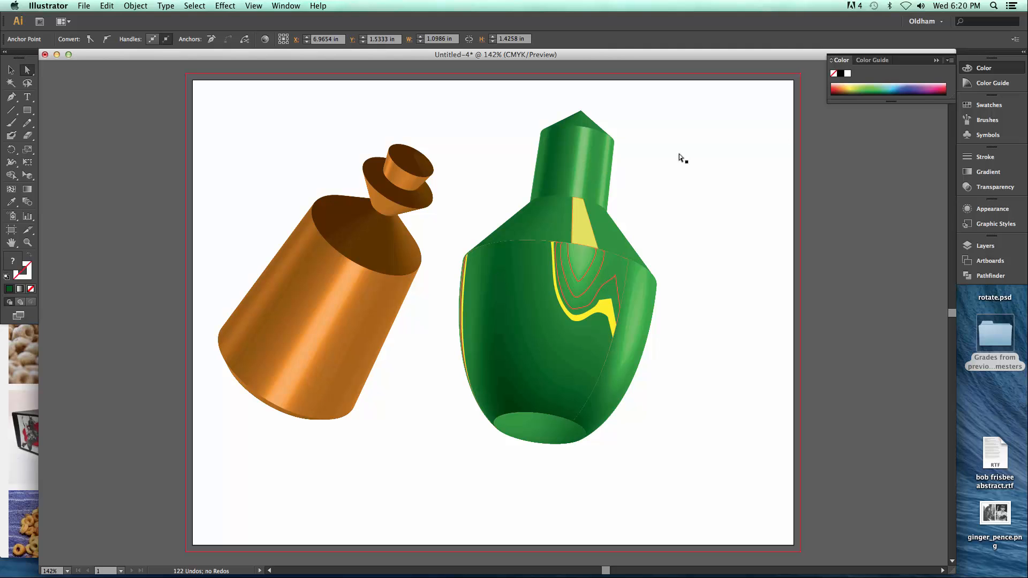
pyautogui.click(989, 105)
pyautogui.click(938, 109)
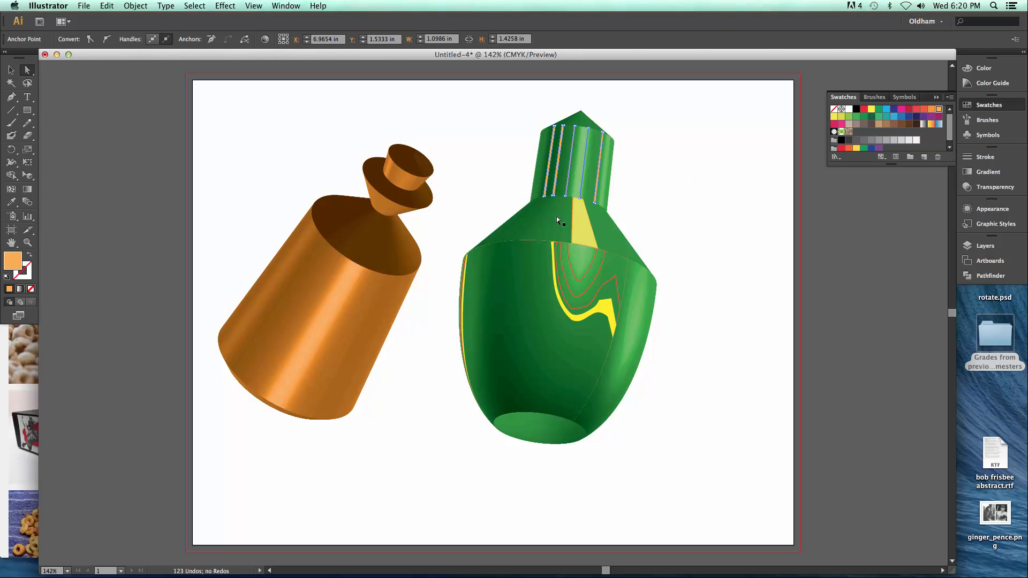
# Step: Select several curved shading bands on the left of the green bottle's body, fill them with orange C=0 M=50 Y=100 K=0 and deselect
pyautogui.click(522, 251)
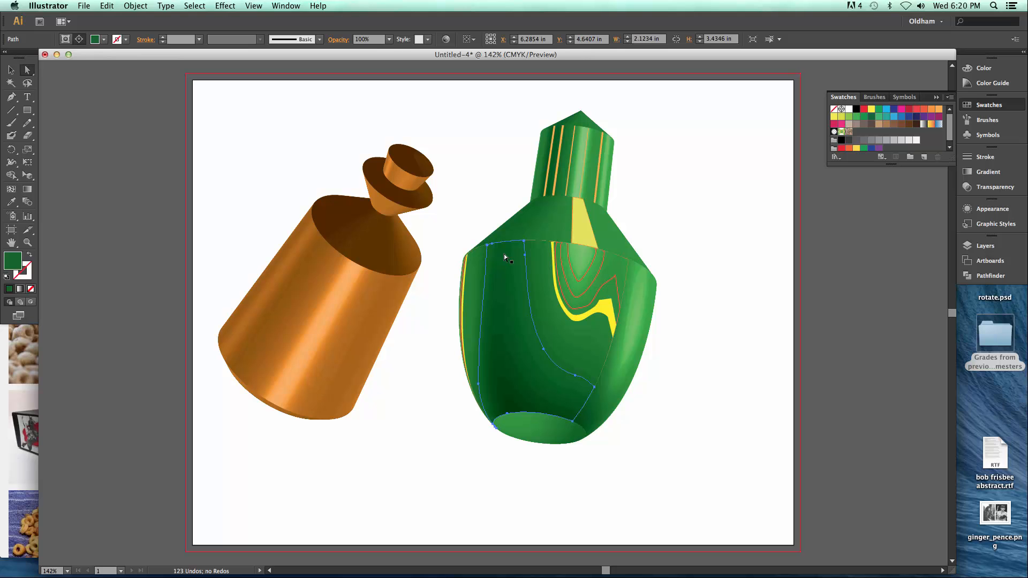
pyautogui.keyDown('shift'); pyautogui.click(504, 254); pyautogui.keyUp('shift')
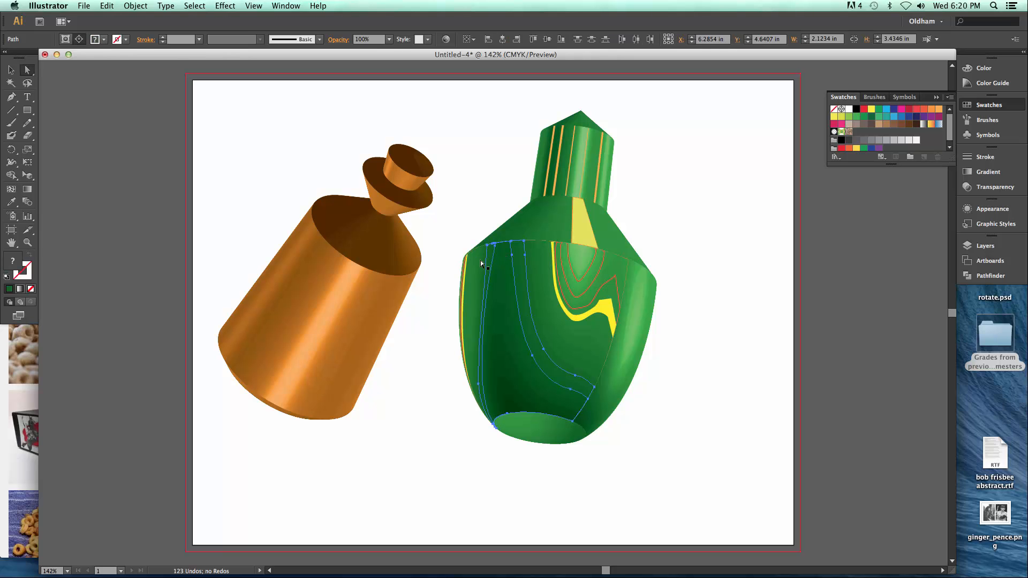
pyautogui.keyDown('shift'); pyautogui.click(480, 260); pyautogui.keyUp('shift')
pyautogui.click(931, 108)
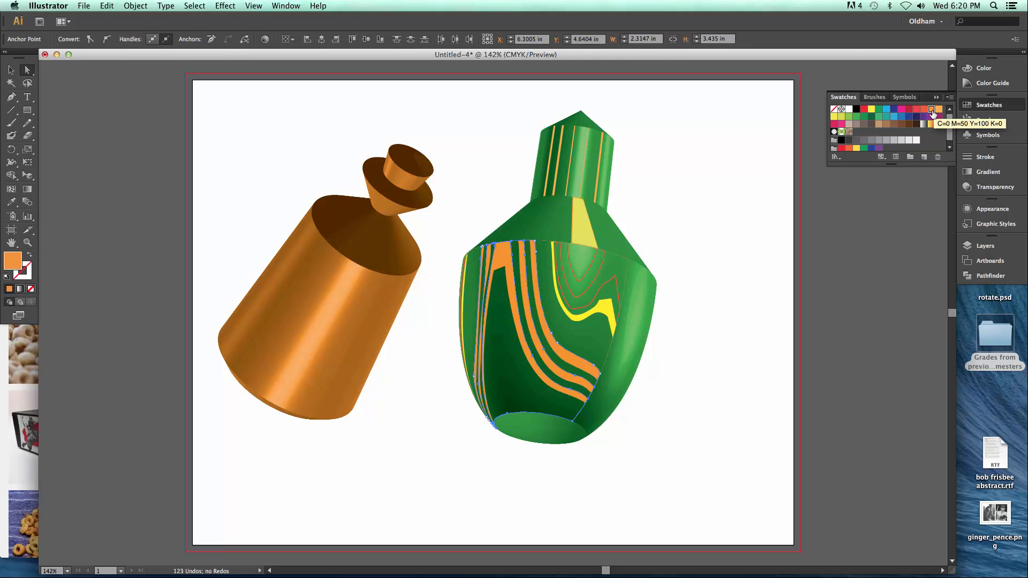
pyautogui.click(759, 256)
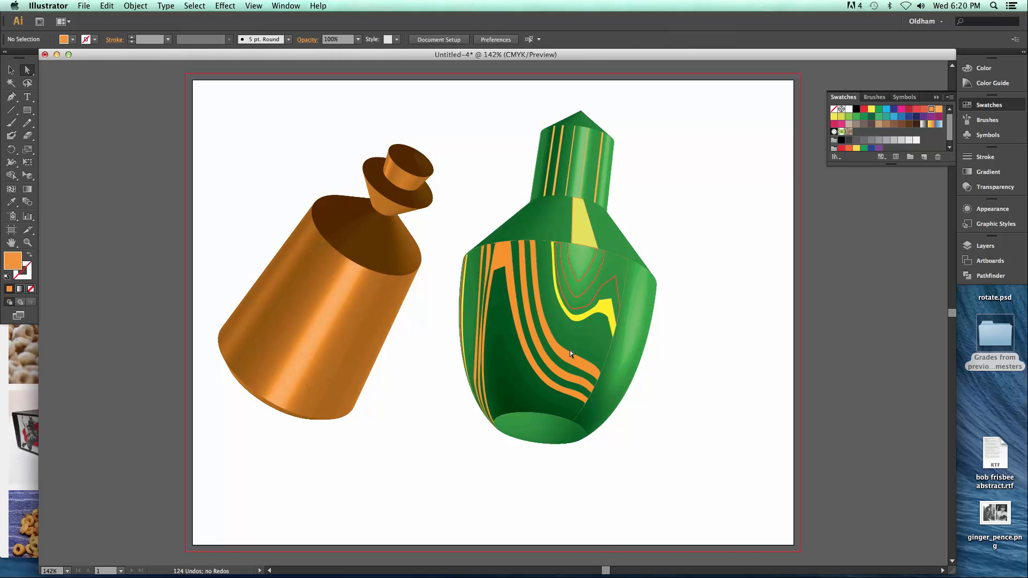
pyautogui.moveTo(418, 565)
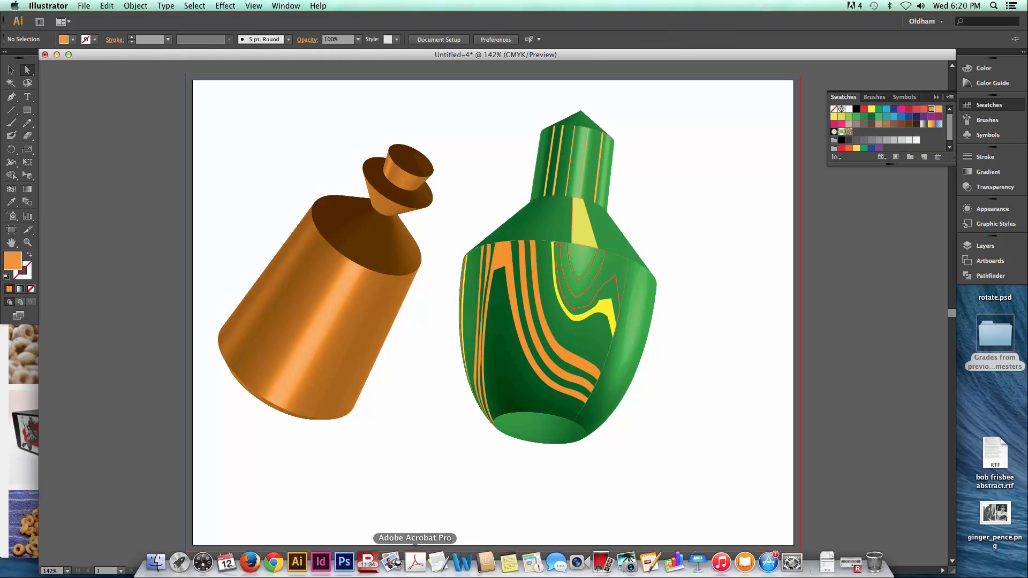
pyautogui.click(369, 562)
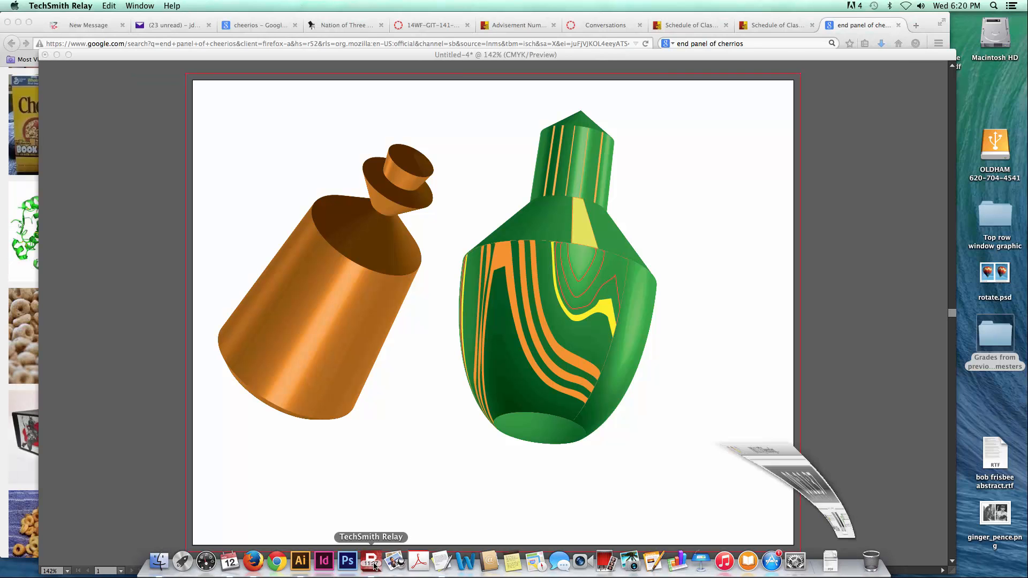